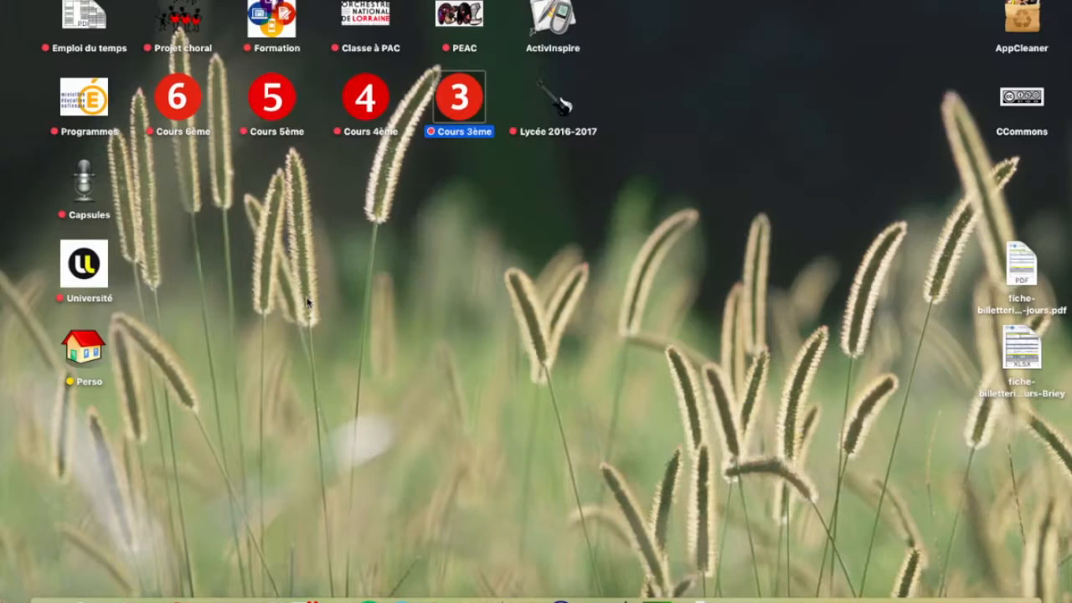
Paste the copied audio file 0900.mp3 onto the desktop and move it to the empty middle area.
right_click(422, 348)
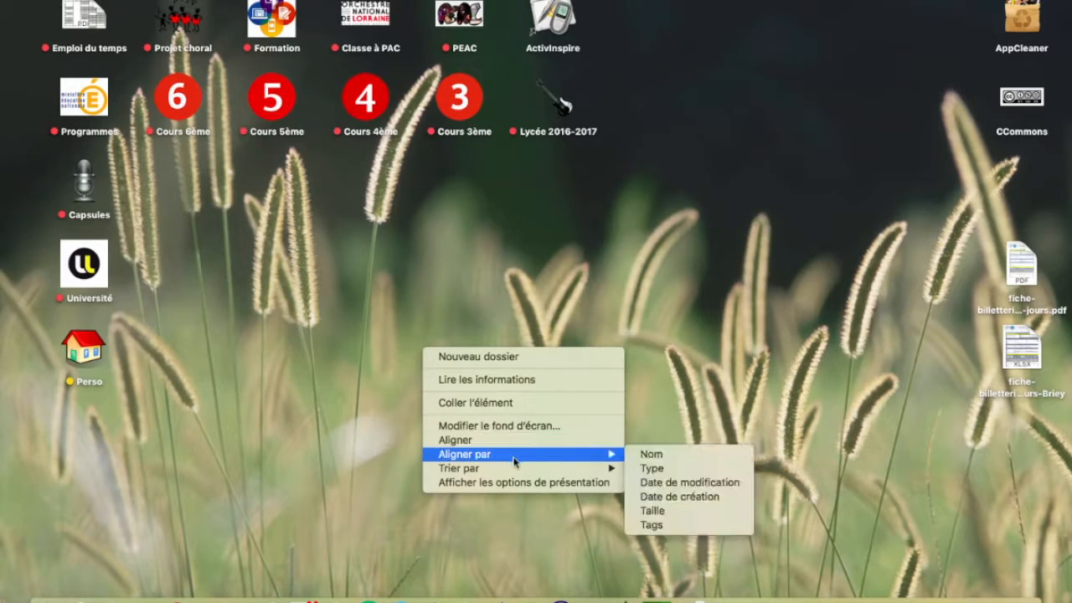
click(506, 404)
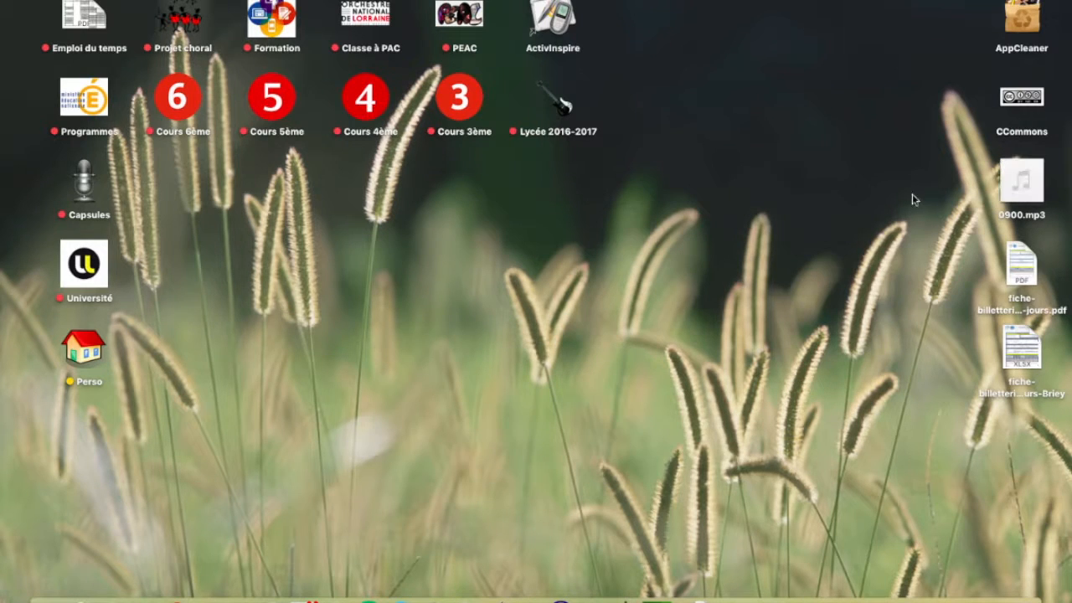
drag(1022, 180, 534, 274)
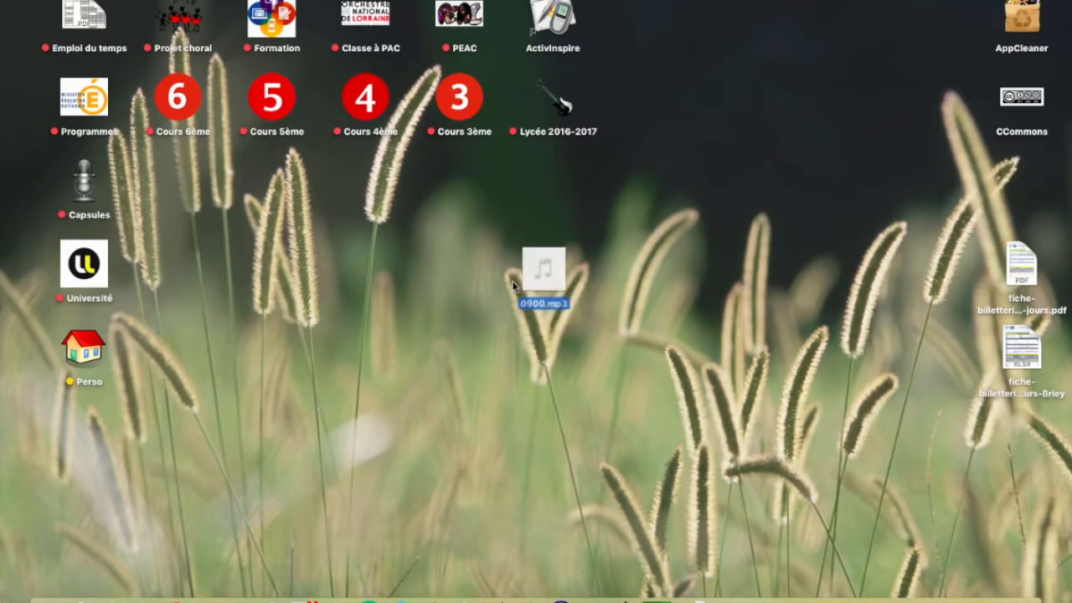
Create a desktop folder named "Bruits de train Nom de famille" and move 0900.mp3 into it.
right_click(631, 239)
click(646, 248)
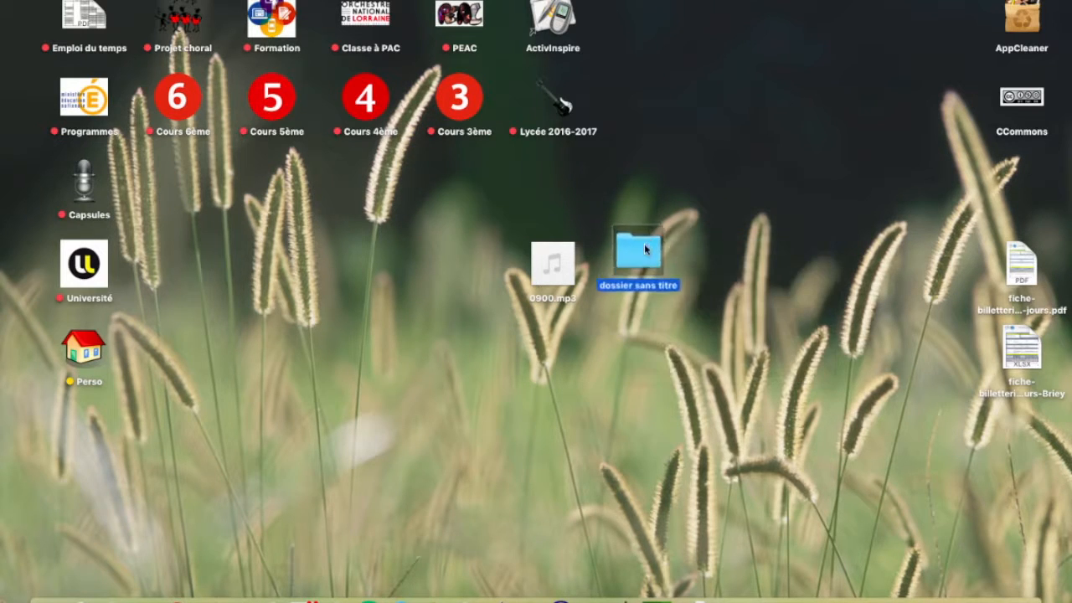
text(Bru)
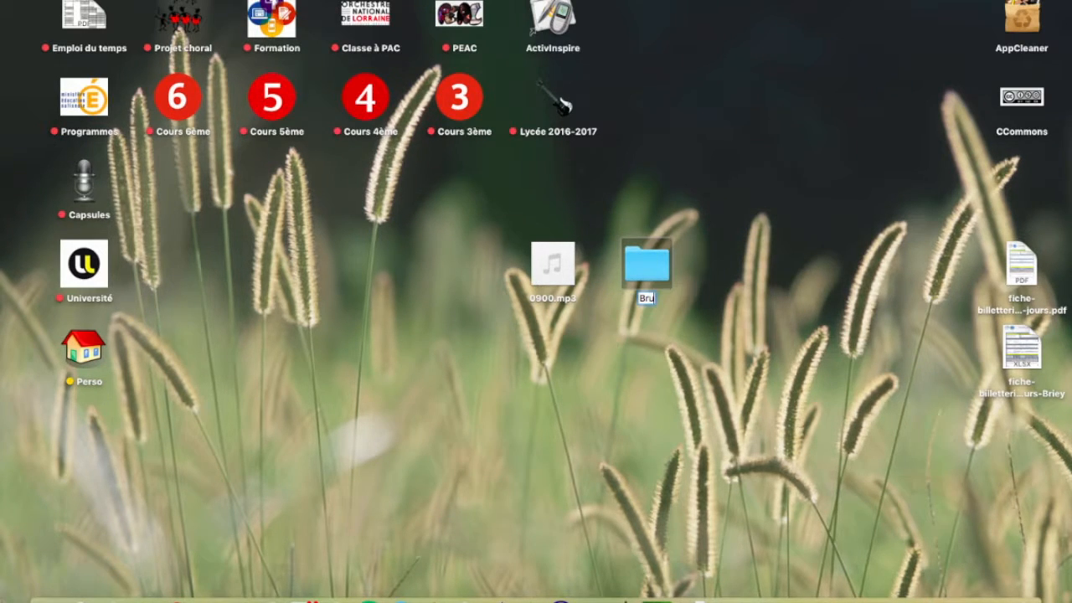
text(its de train Nom de)
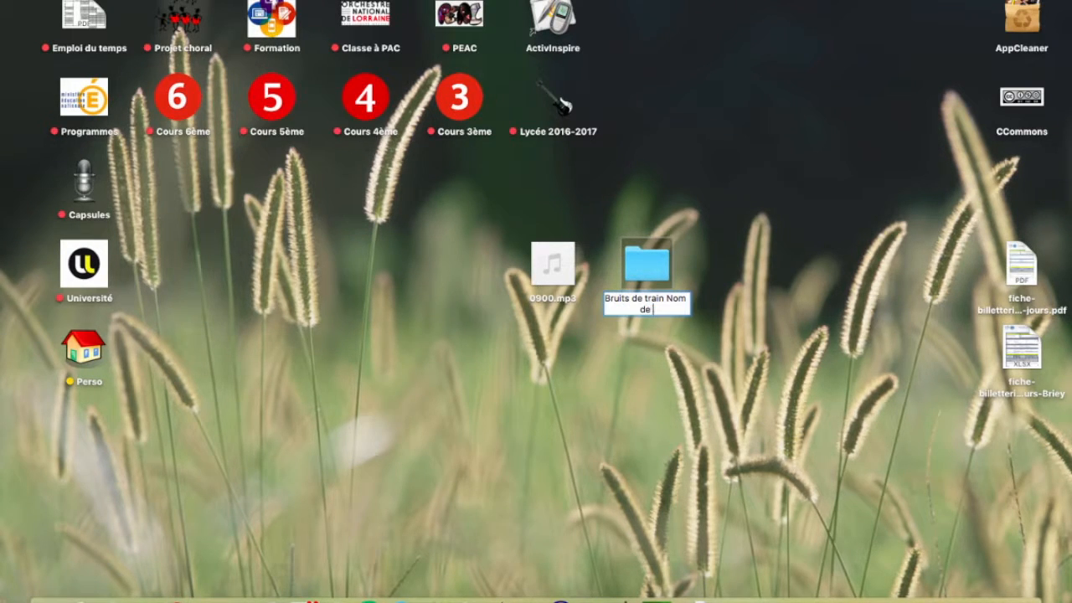
text( famille)
click(737, 230)
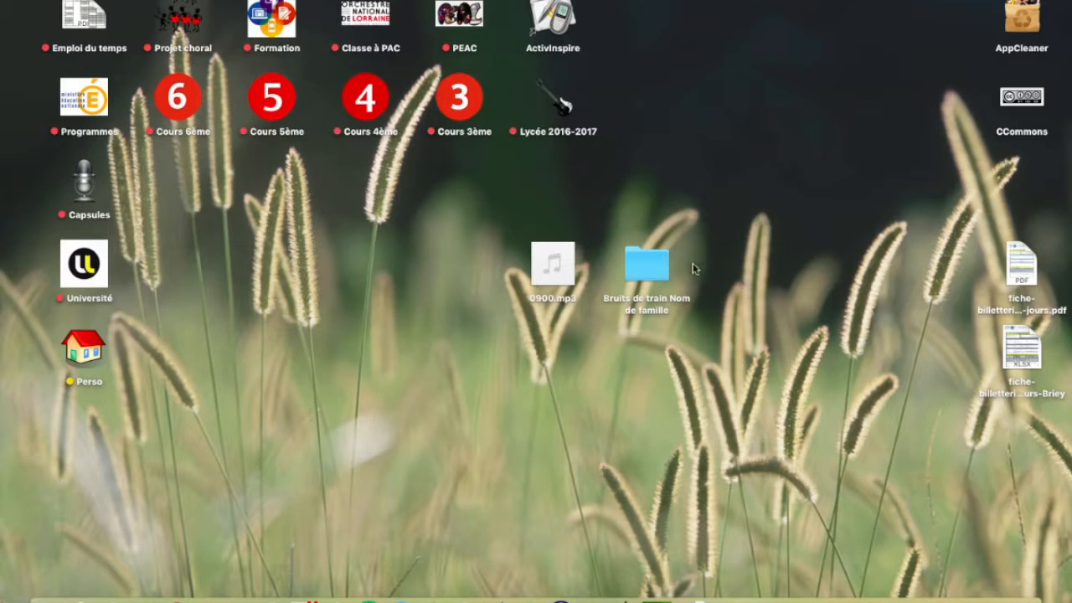
drag(575, 274, 648, 272)
Switch to Firefox and open the universal-soundbank trains page 2 link from the Padlet's "Banque de sons libres de droits" post.
mouse_move(471, 590)
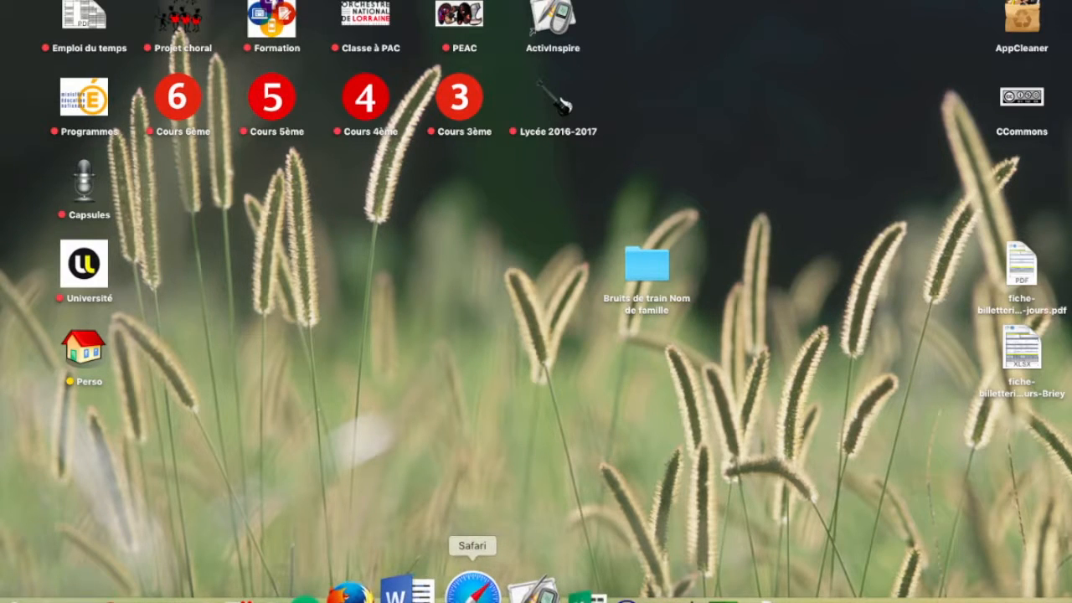
click(406, 595)
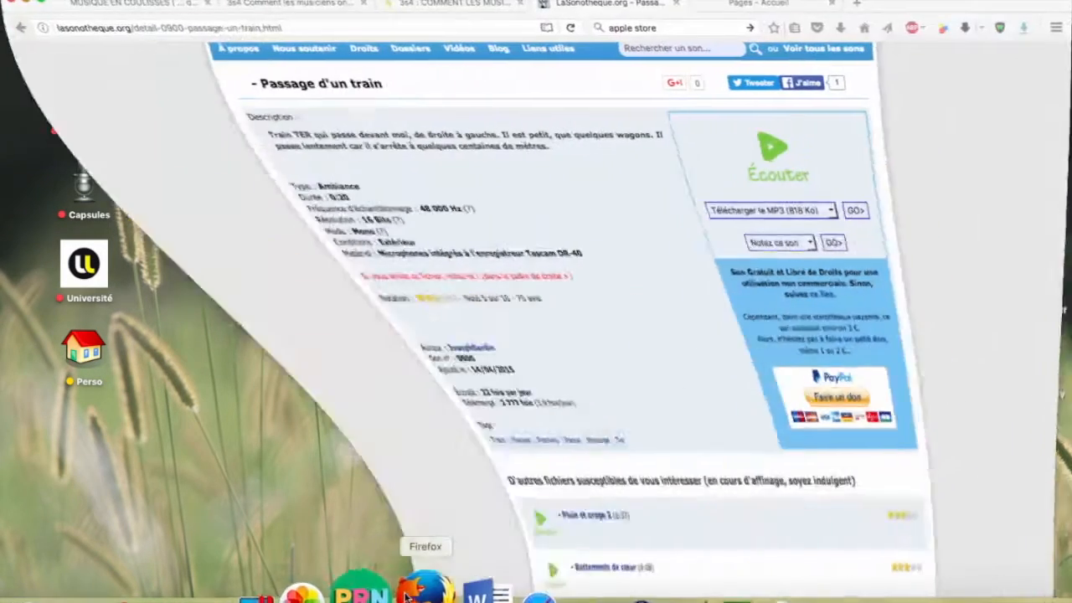
click(435, 7)
scroll(714, 341, down, 5)
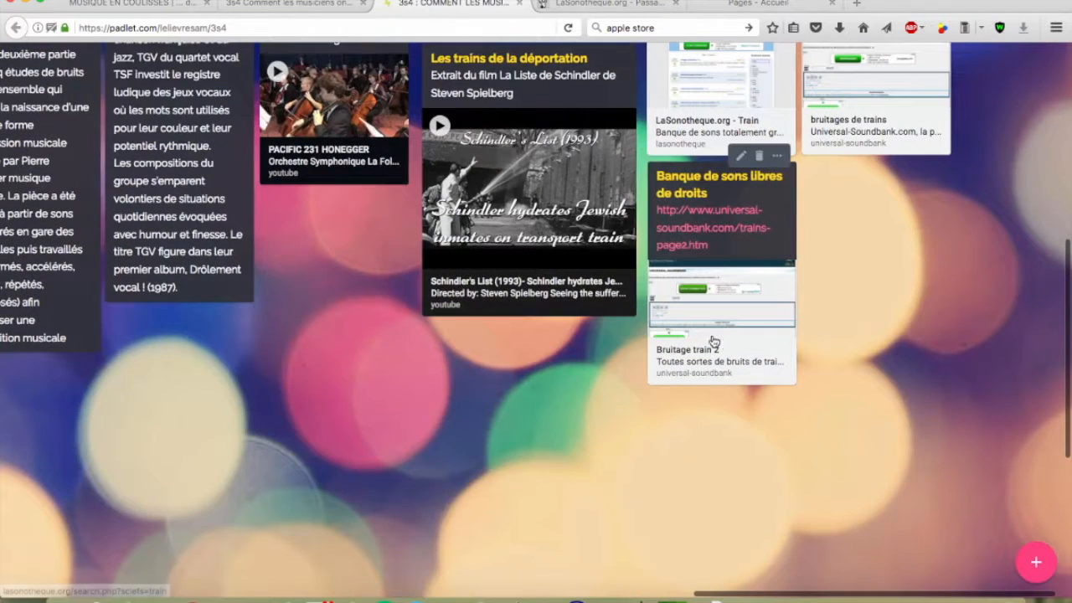
click(705, 219)
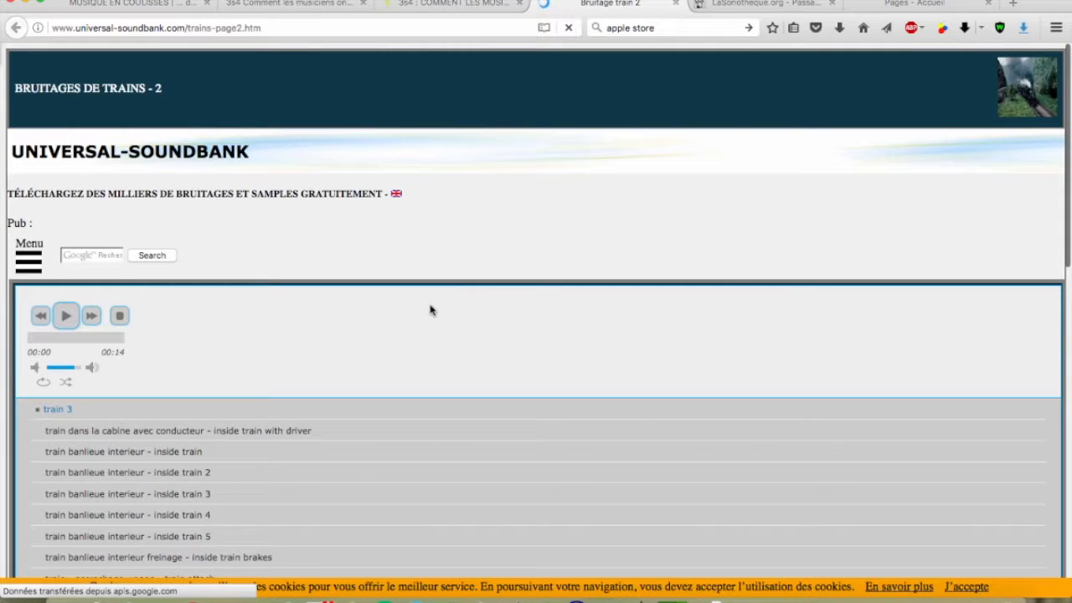
Choose the WAV download format and save the train sound effect 6791.wav.
scroll(431, 310, down, 7)
scroll(430, 310, up, 2)
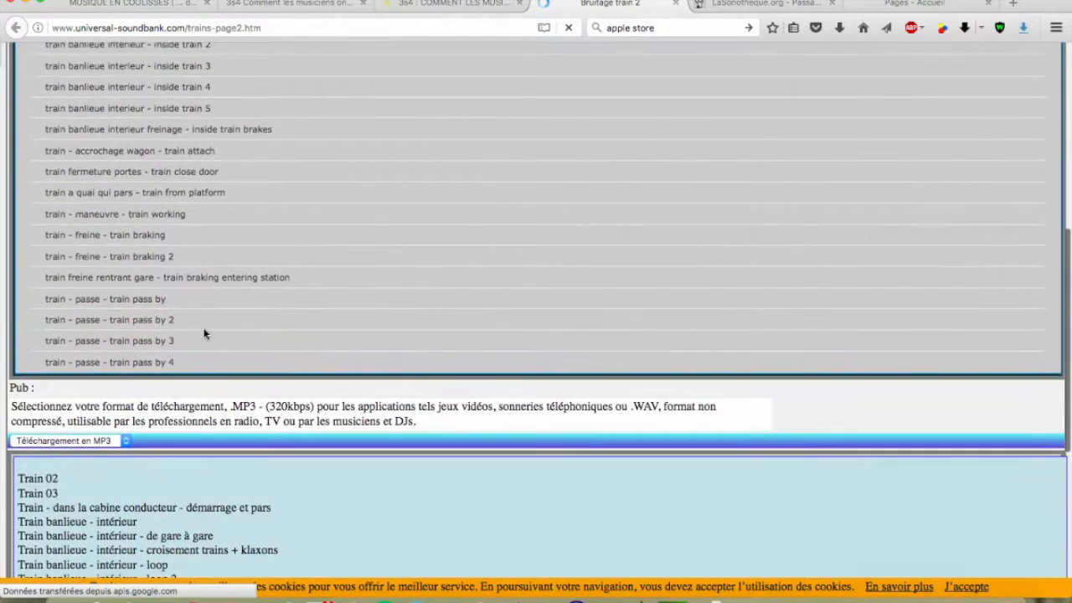
scroll(203, 334, down, 3)
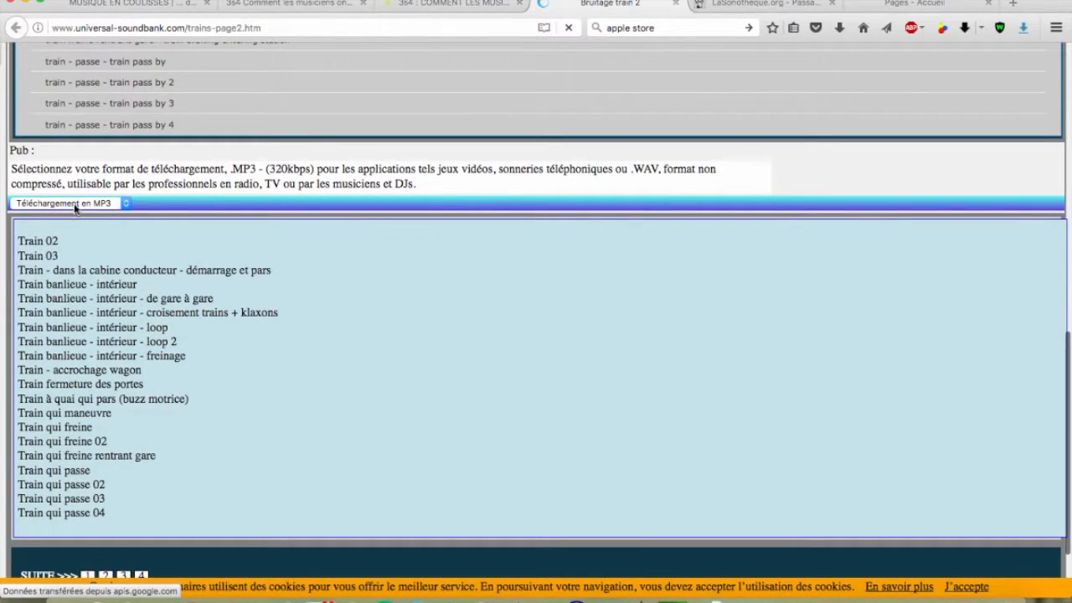
click(74, 205)
click(104, 218)
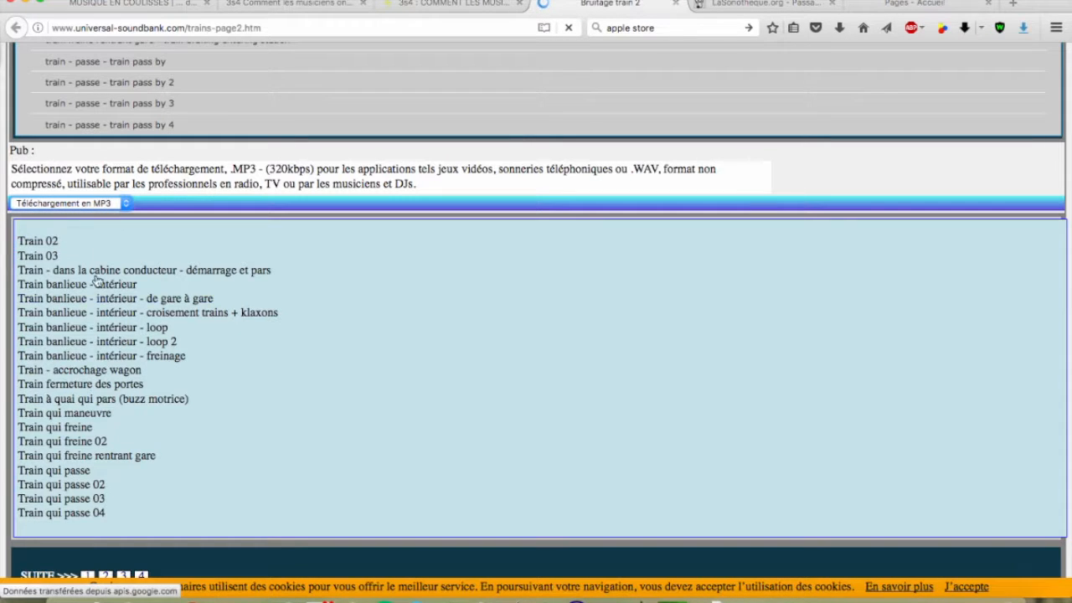
click(89, 374)
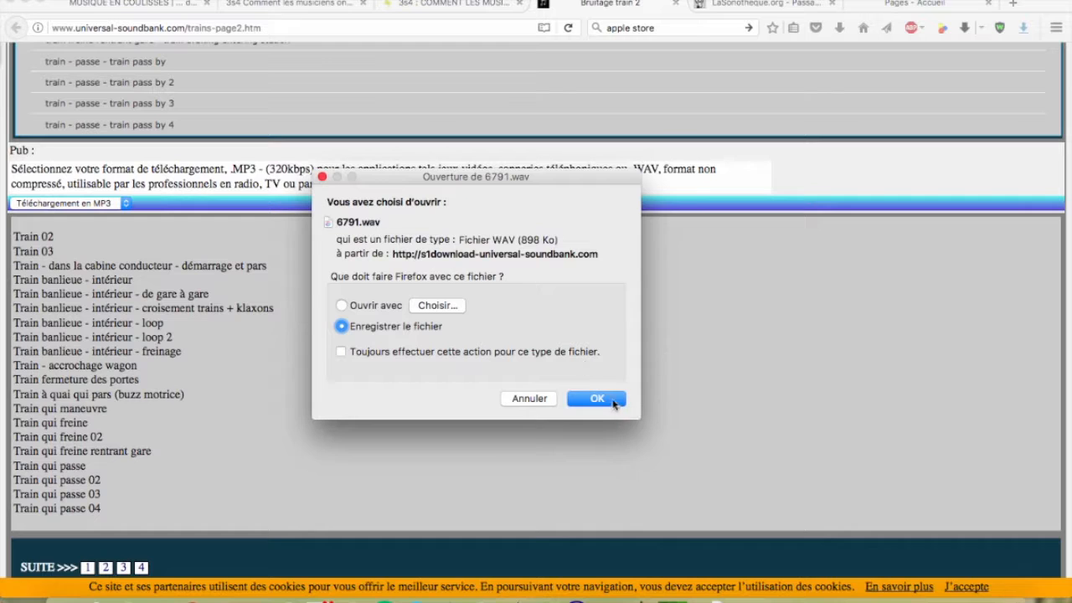
click(596, 399)
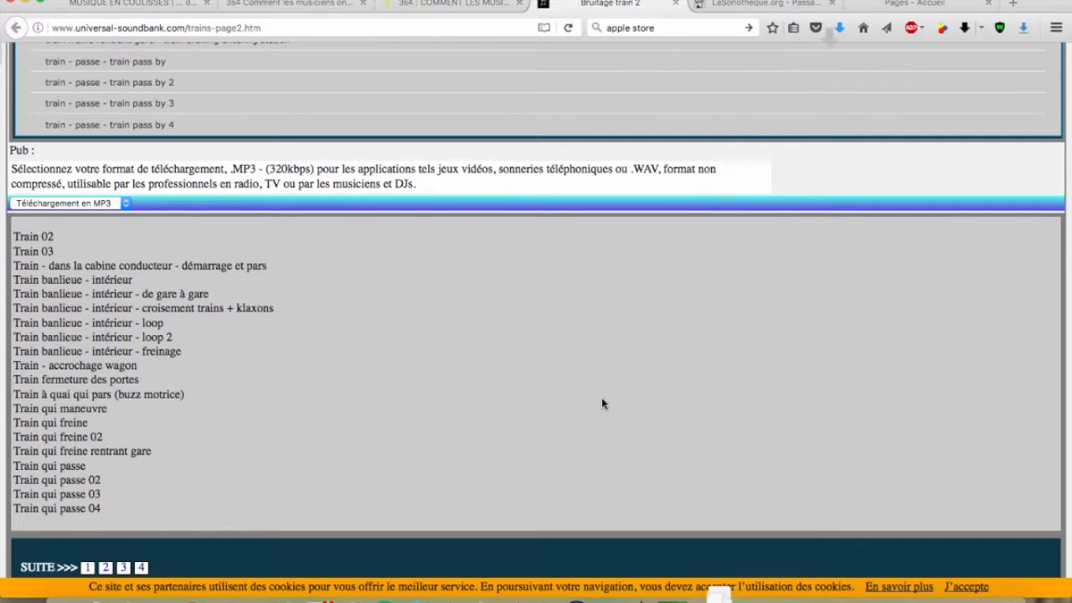
Show the download in its folder, copy 6791.wav and close the Téléchargements window.
click(840, 28)
click(836, 67)
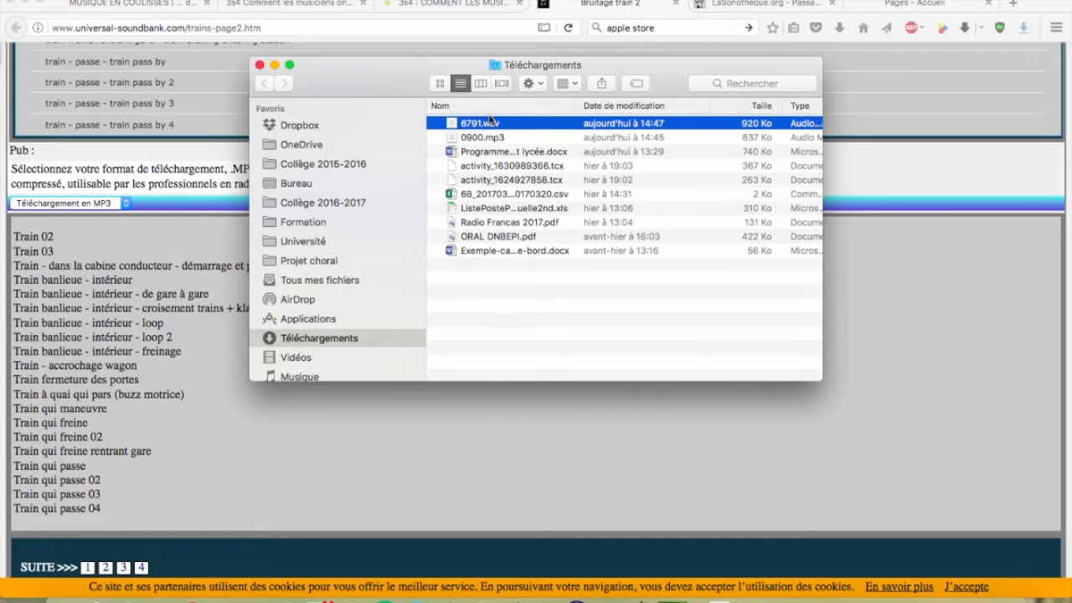
right_click(490, 121)
click(528, 320)
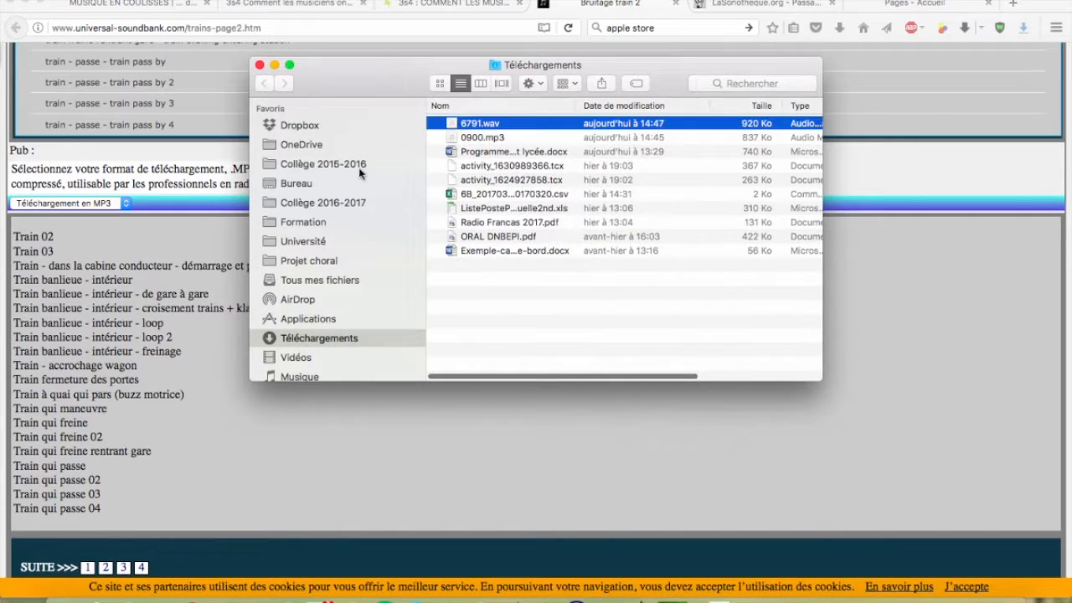
click(260, 65)
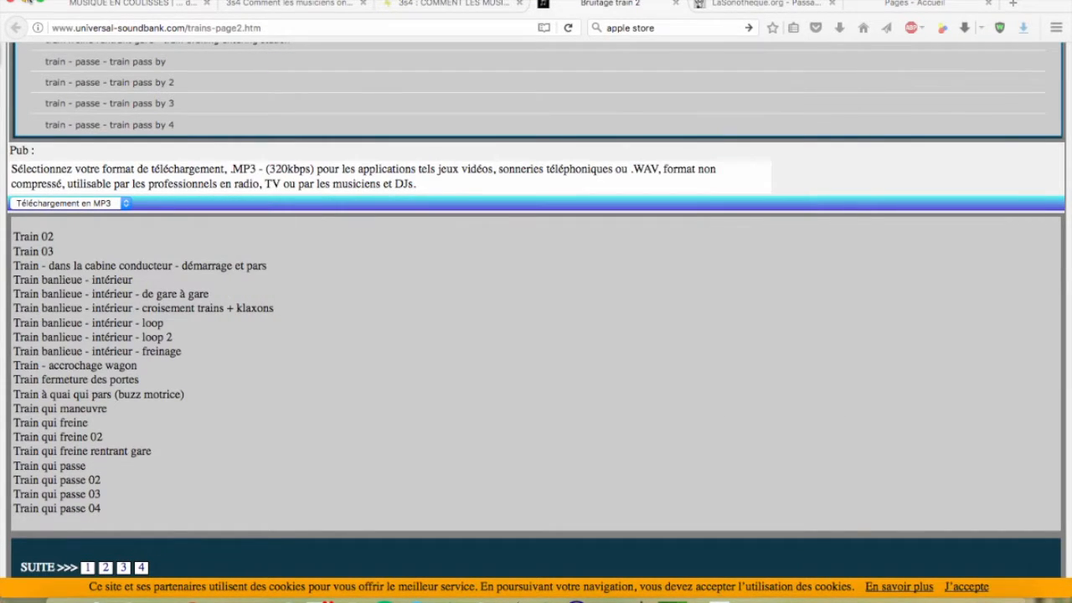
Return to the desktop and paste 6791.wav into the "Bruits de train Nom de famille" folder.
click(27, 1)
double_click(648, 263)
key(super+v)
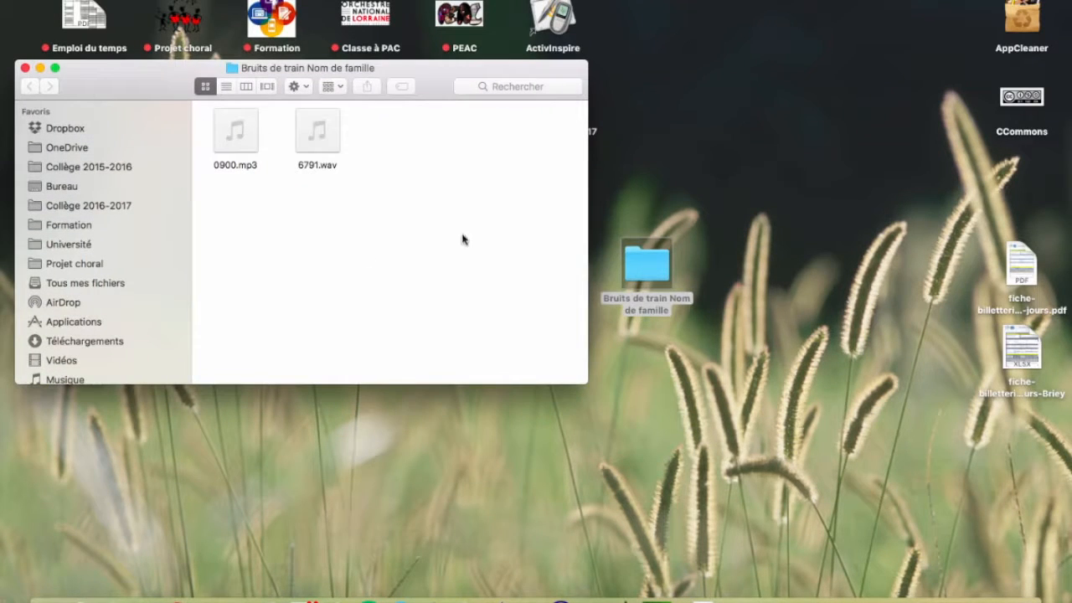
click(40, 68)
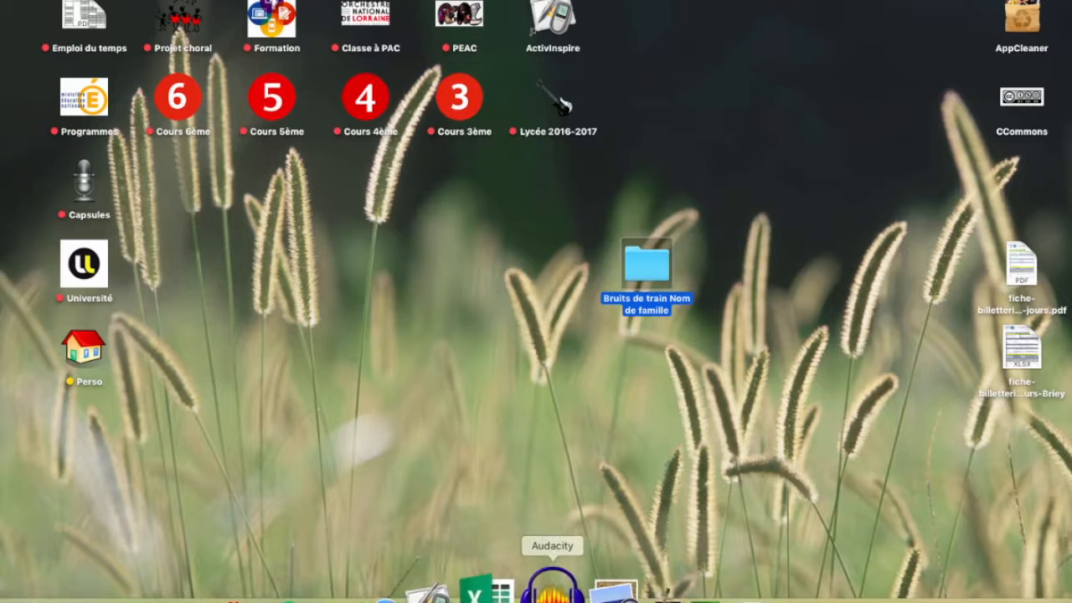
Open Audacity and import 0900.mp3 and 6791.wav together from the desktop folder "Bruits de train Nom de famille".
click(547, 589)
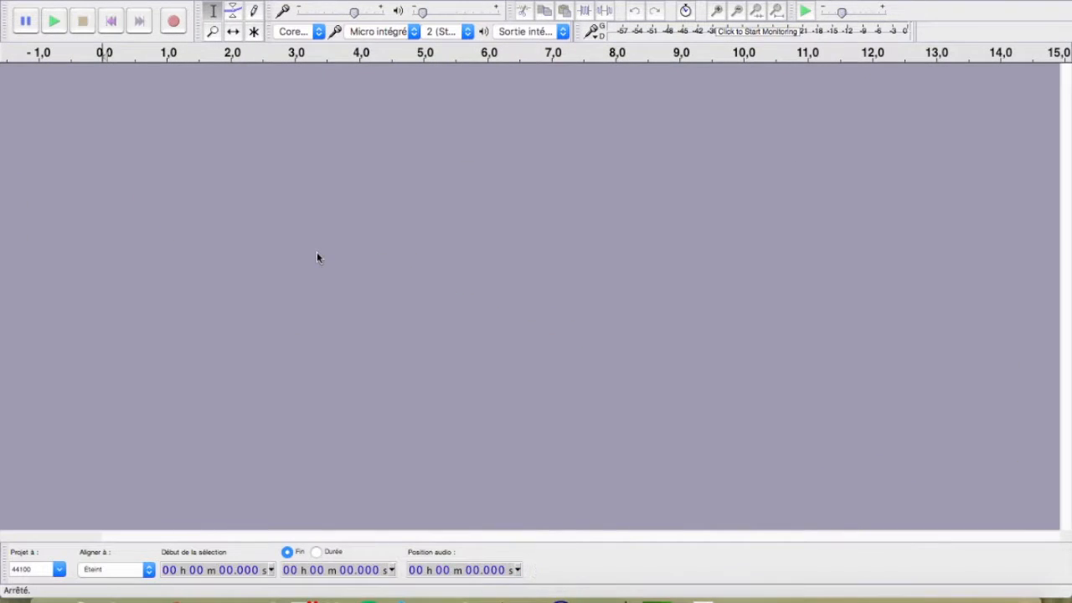
click(114, 1)
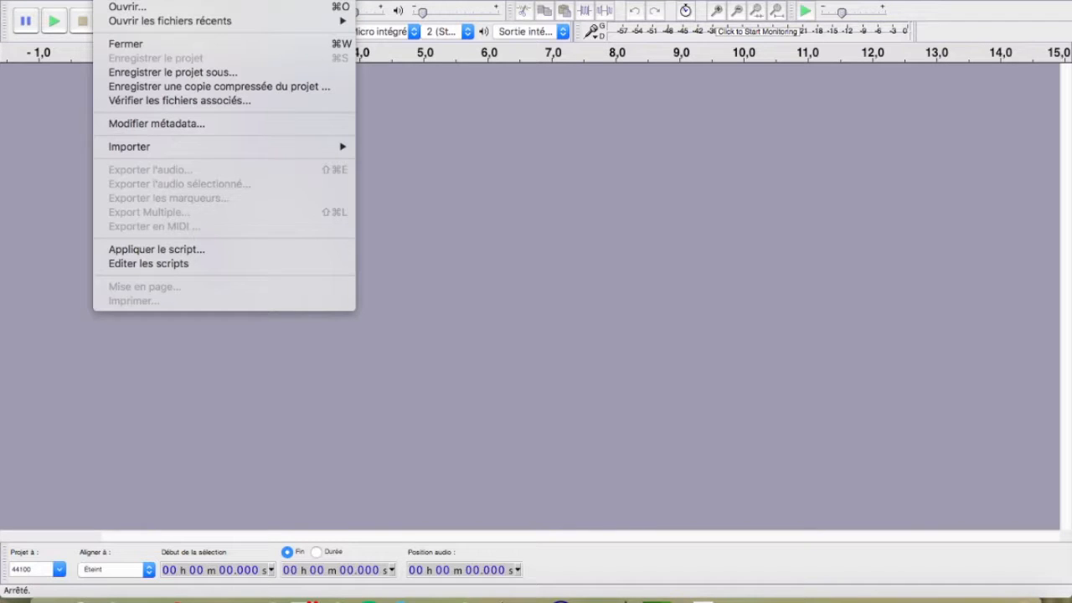
mouse_move(321, 152)
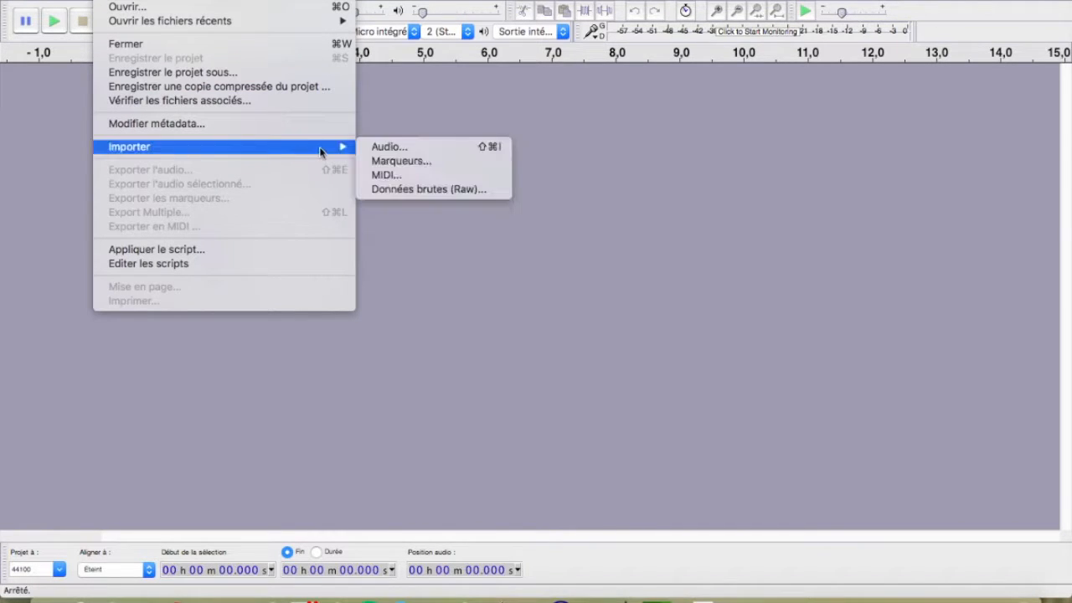
click(387, 148)
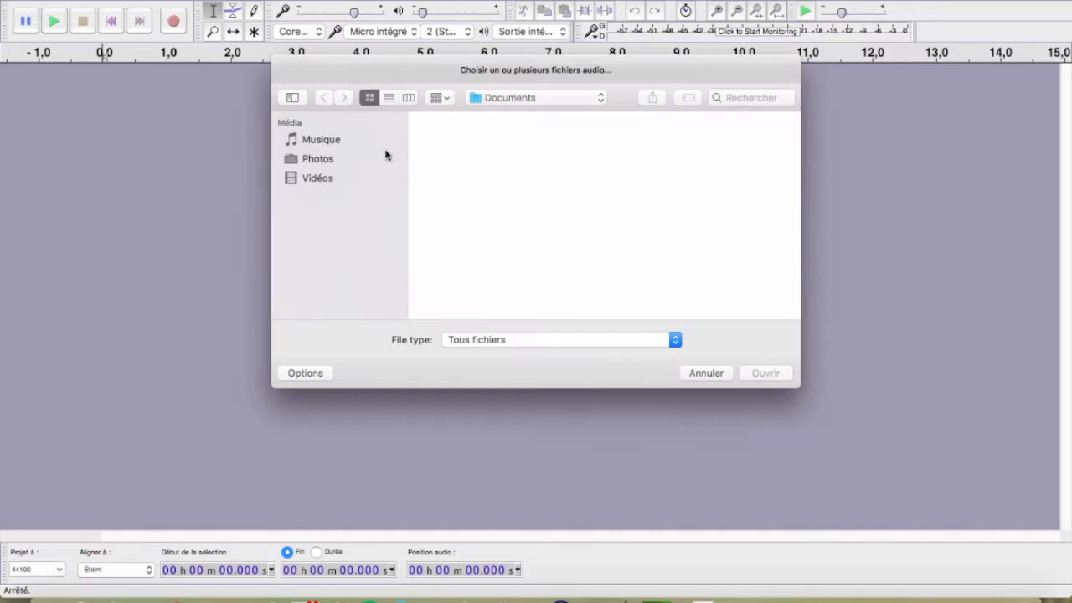
click(335, 198)
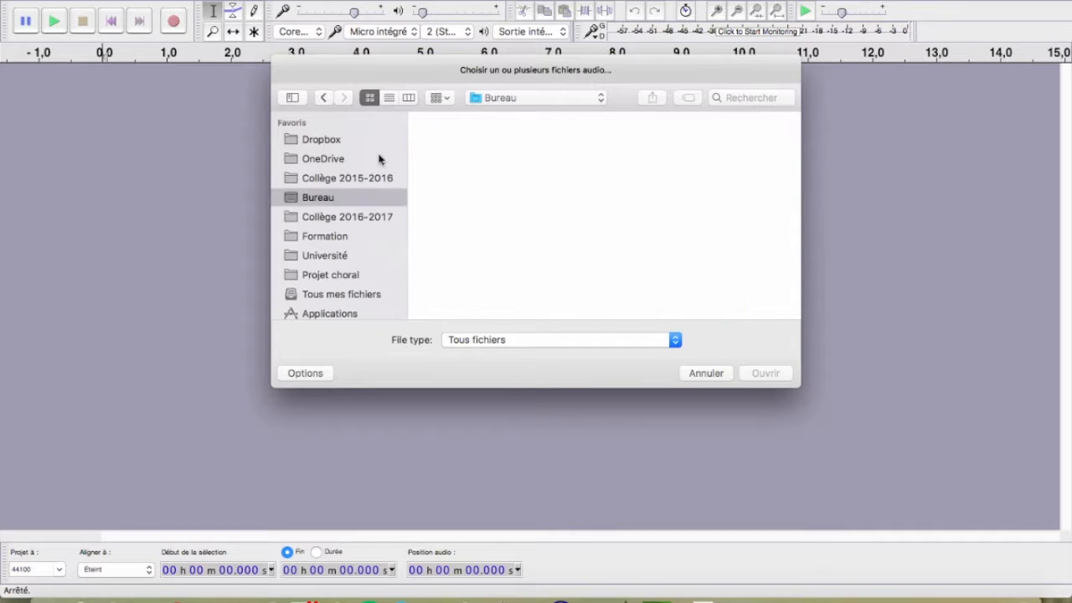
scroll(554, 216, down, 5)
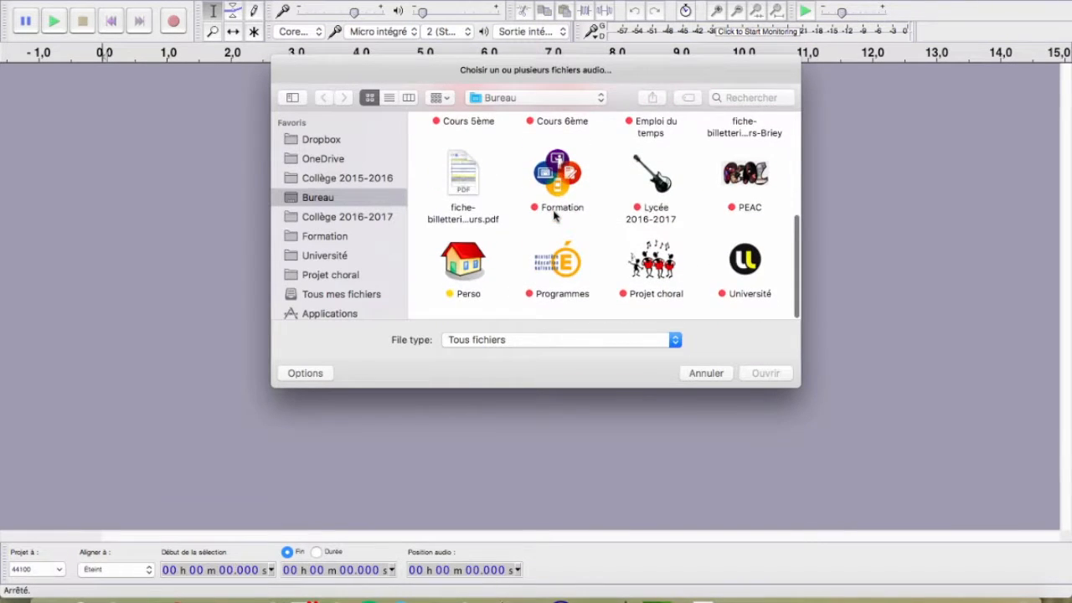
scroll(579, 237, up, 5)
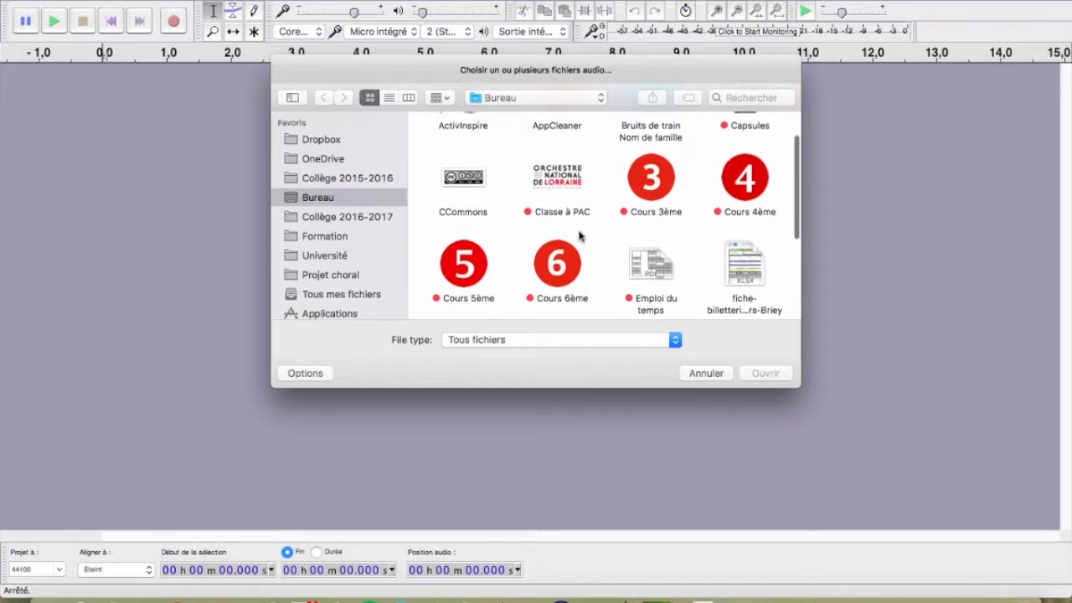
double_click(652, 145)
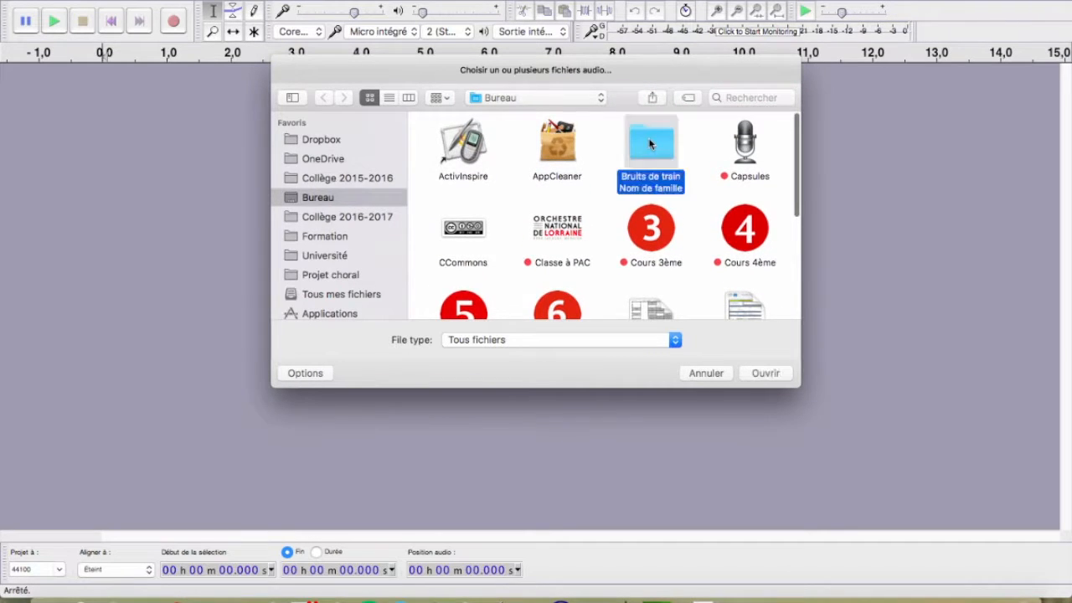
click(542, 157)
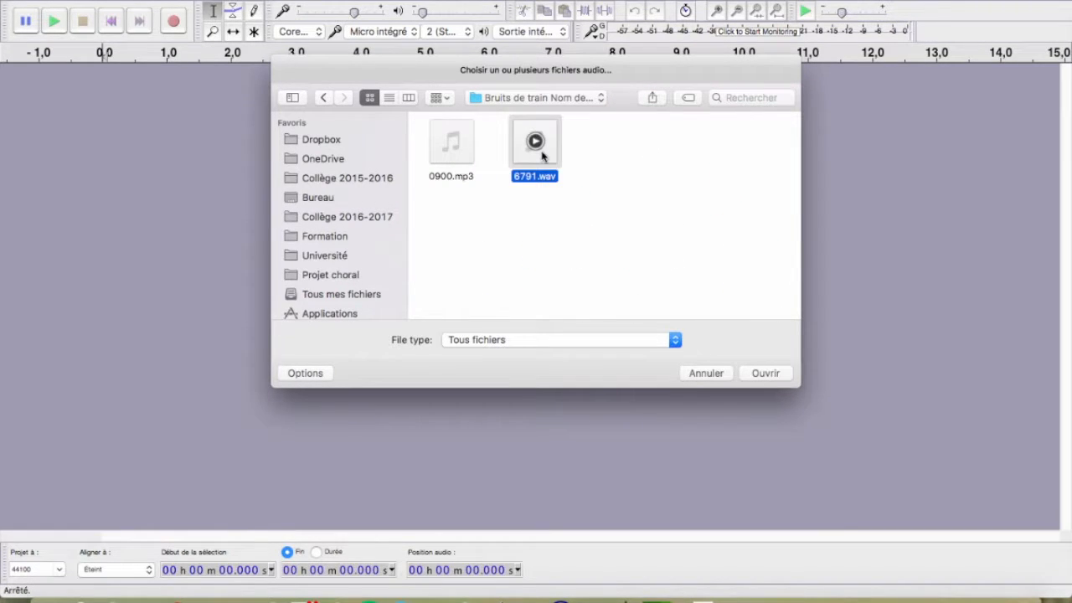
shift+click(444, 151)
click(769, 373)
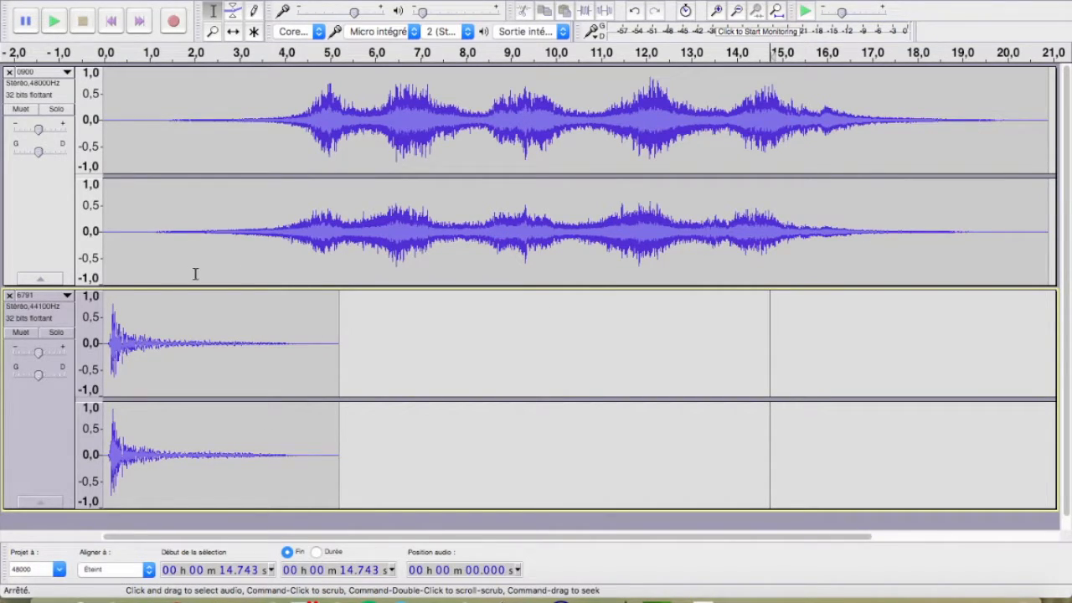
Shift the 6791 clip along the timeline so it starts at about 4 seconds.
click(233, 32)
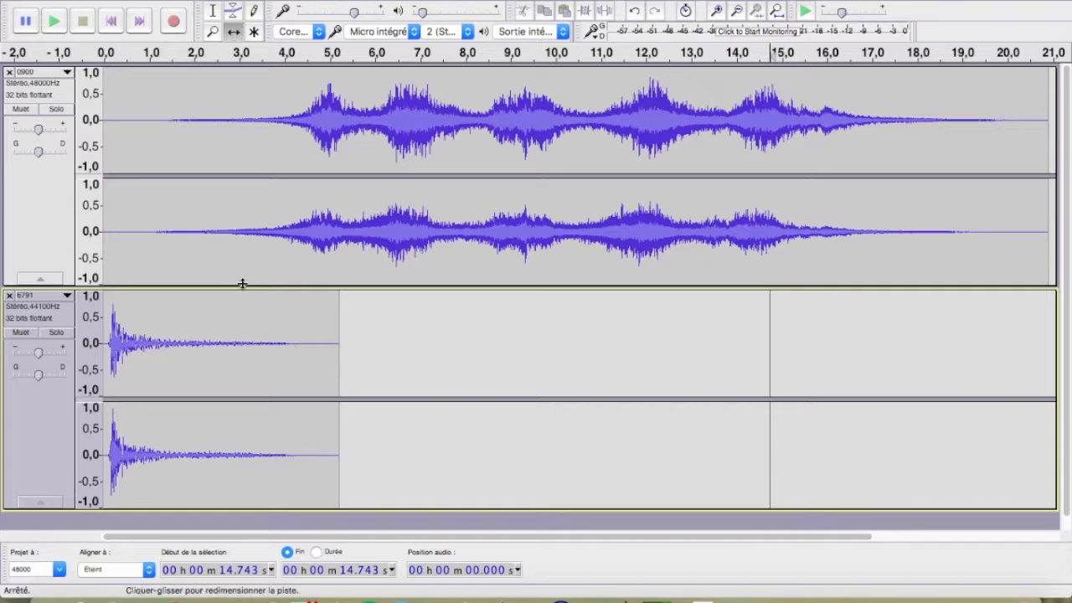
drag(235, 306, 419, 347)
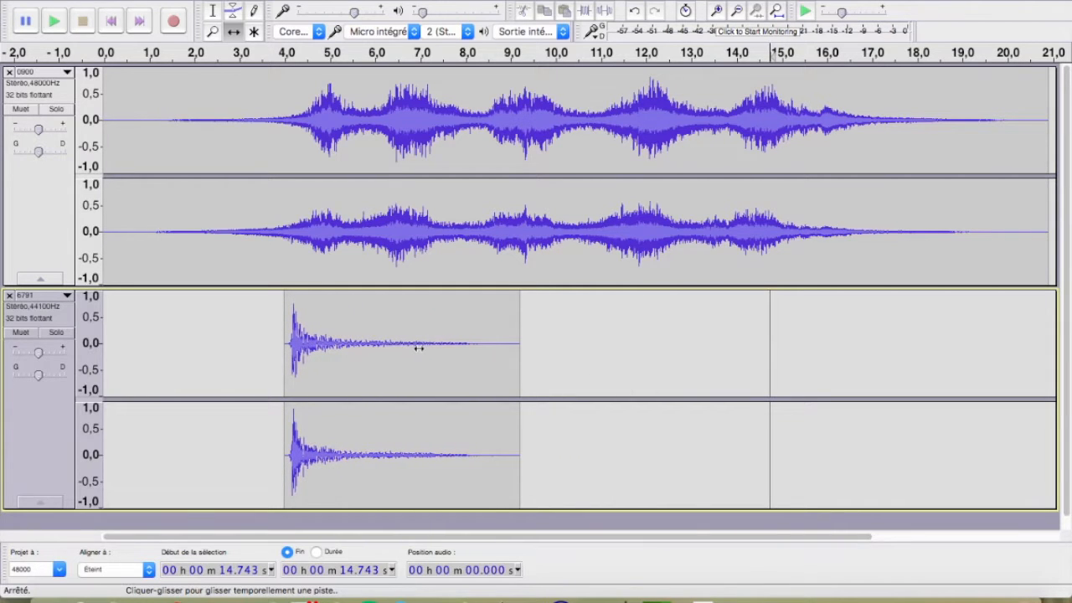
Delete the first 3.871 seconds of the 0900 track.
click(212, 11)
click(279, 131)
drag(276, 131, 86, 149)
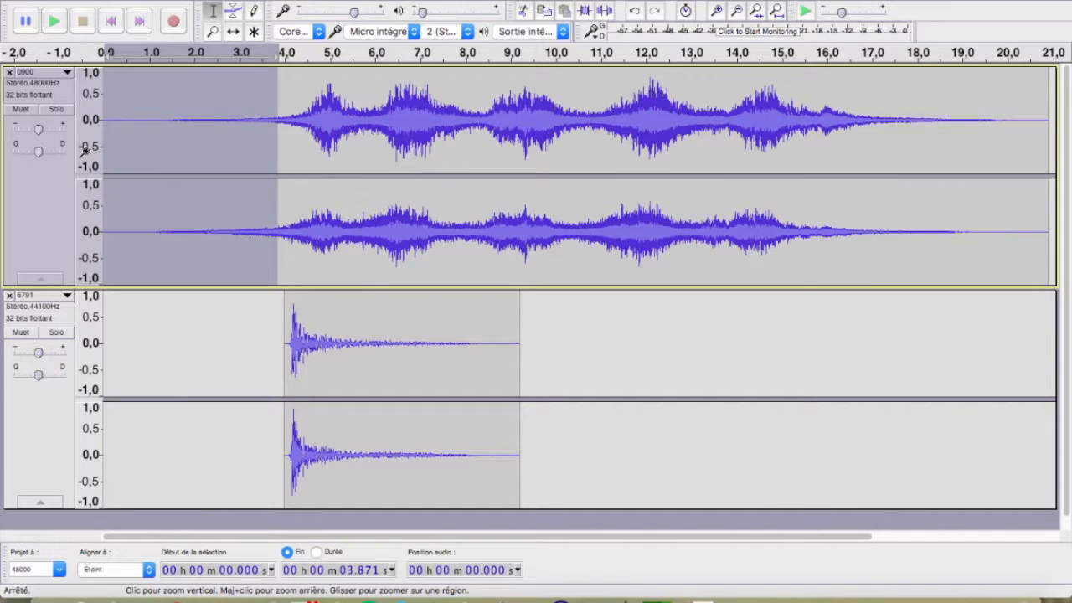
key(Delete)
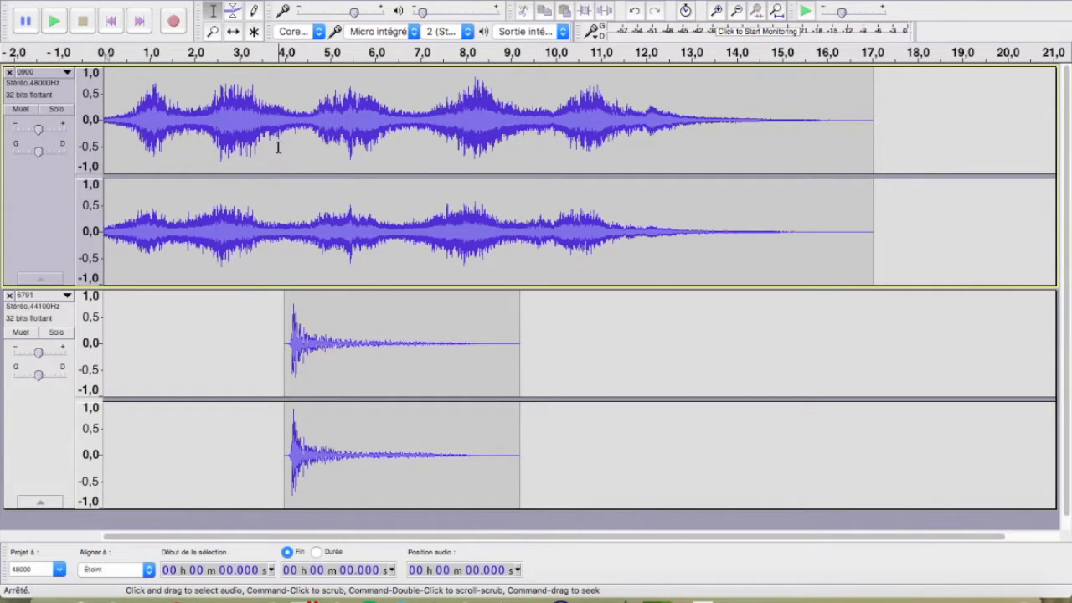
Copy the section of the 0900 track from 6.853 to 11.663 seconds.
drag(416, 120, 628, 124)
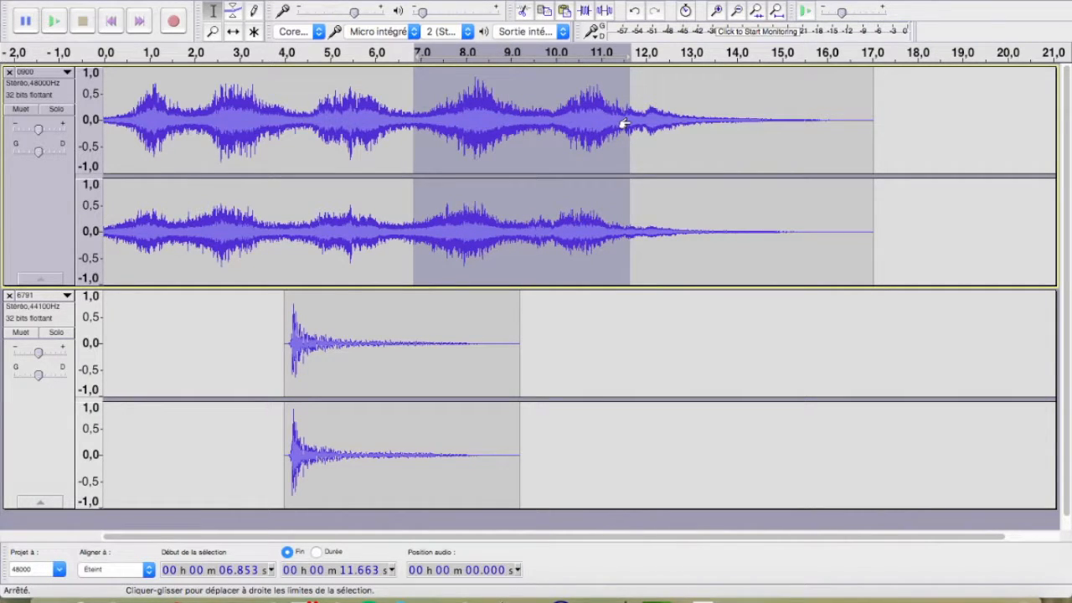
click(151, 2)
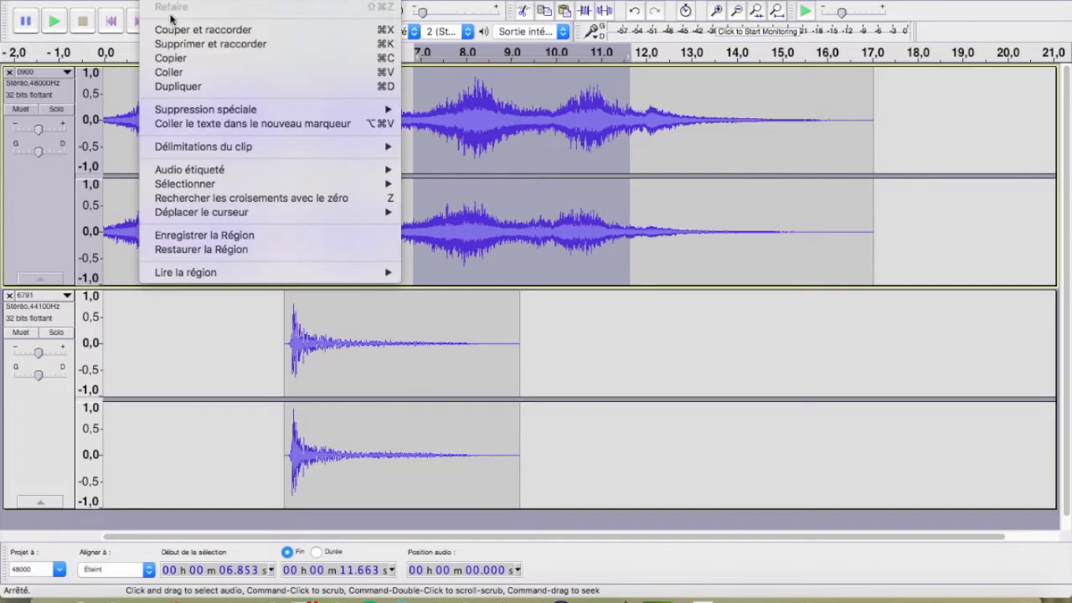
click(182, 56)
Paste the copied section into the 0900 track at 18.054 seconds, past the end of the existing clip.
click(866, 126)
click(901, 122)
click(933, 125)
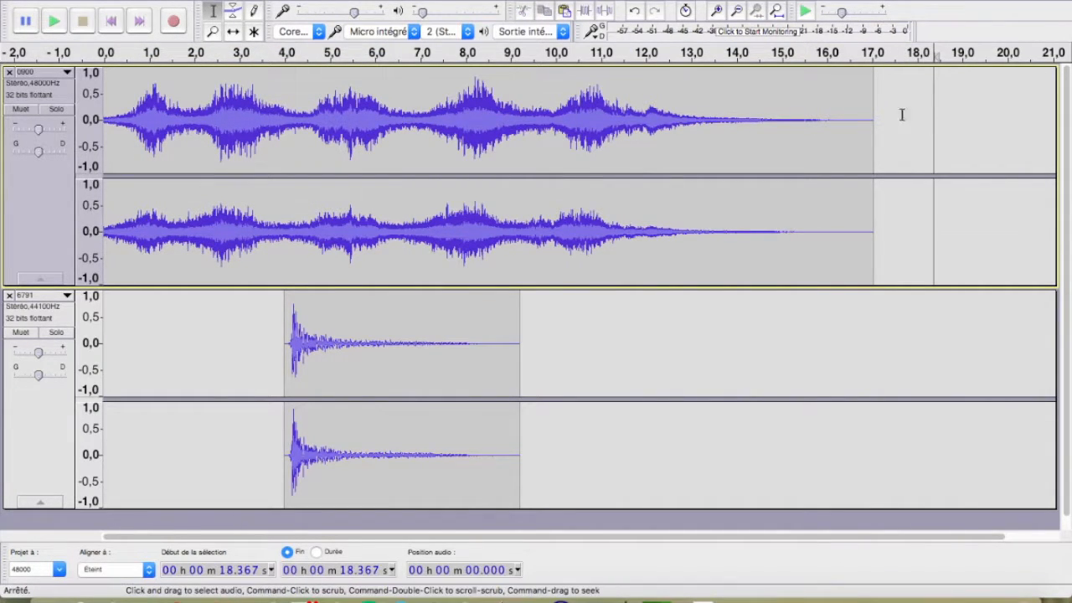
click(908, 93)
click(891, 92)
click(919, 79)
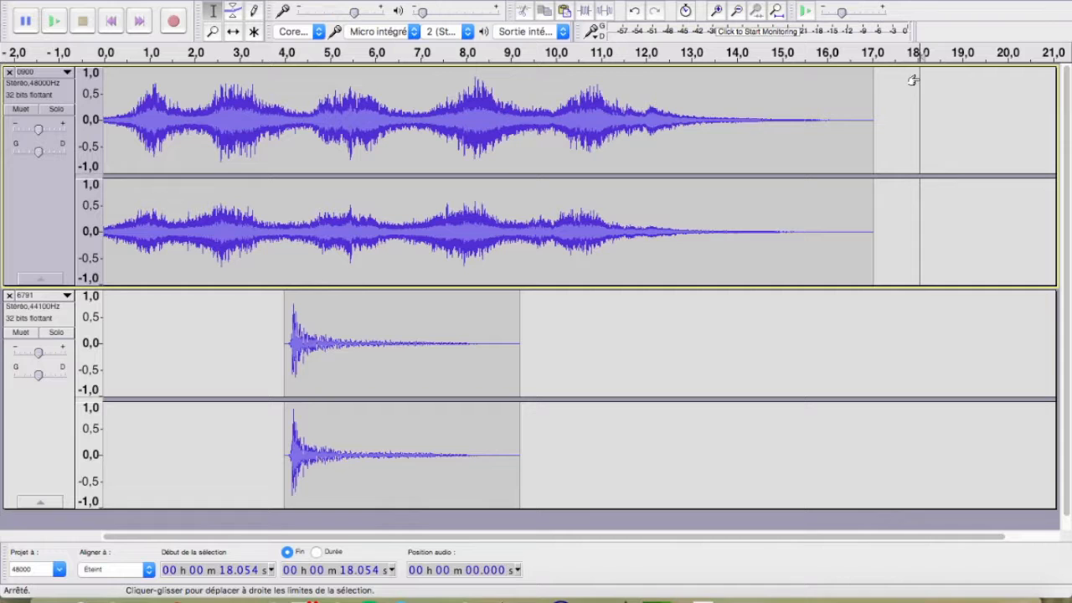
click(213, 4)
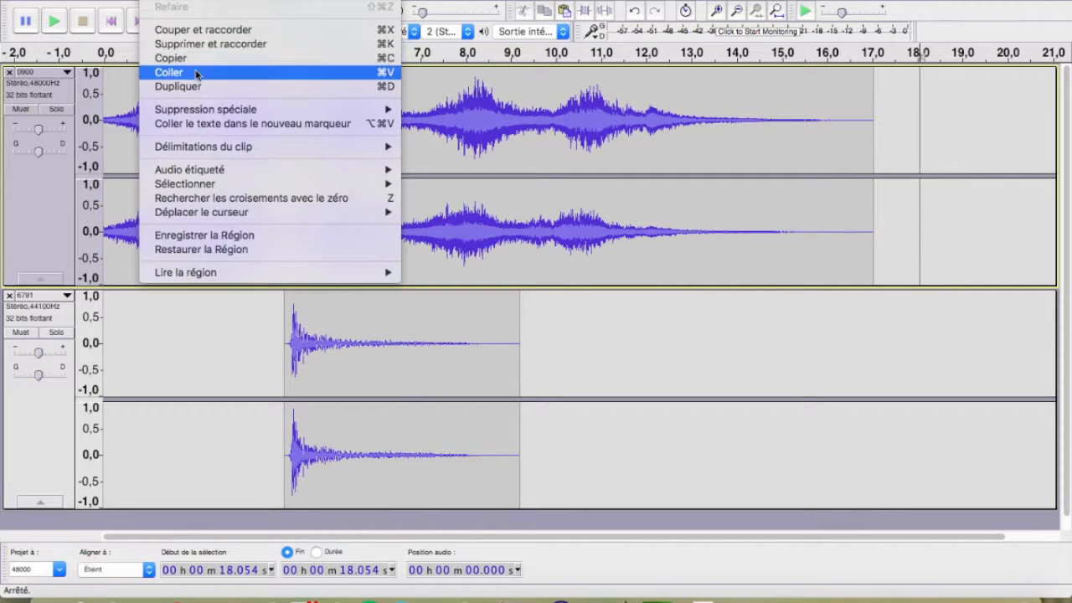
click(196, 72)
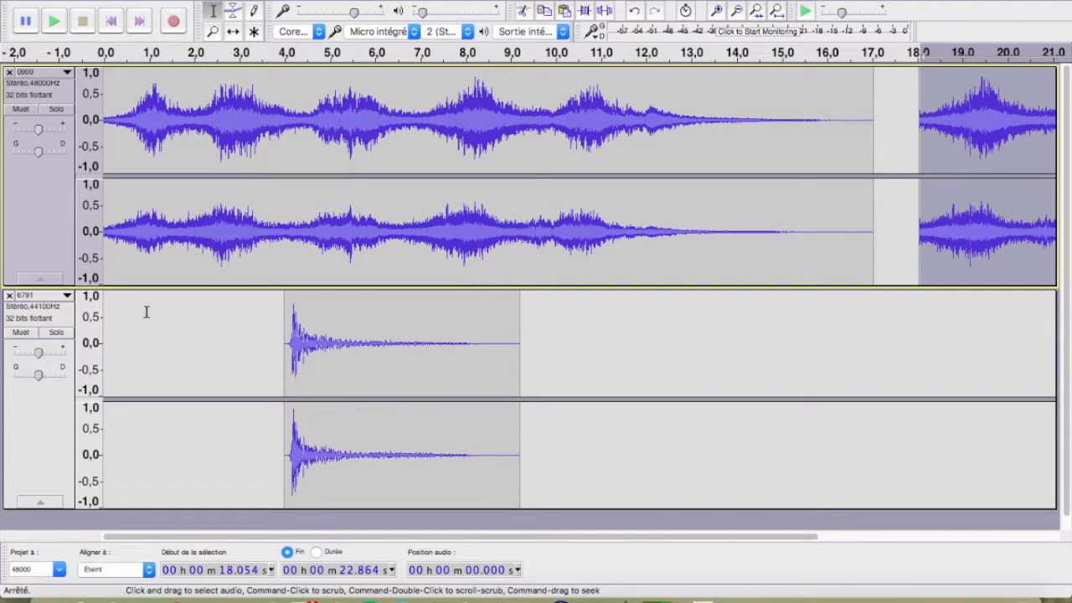
Fit the project from start to end in the window and display all tracks.
click(122, 2)
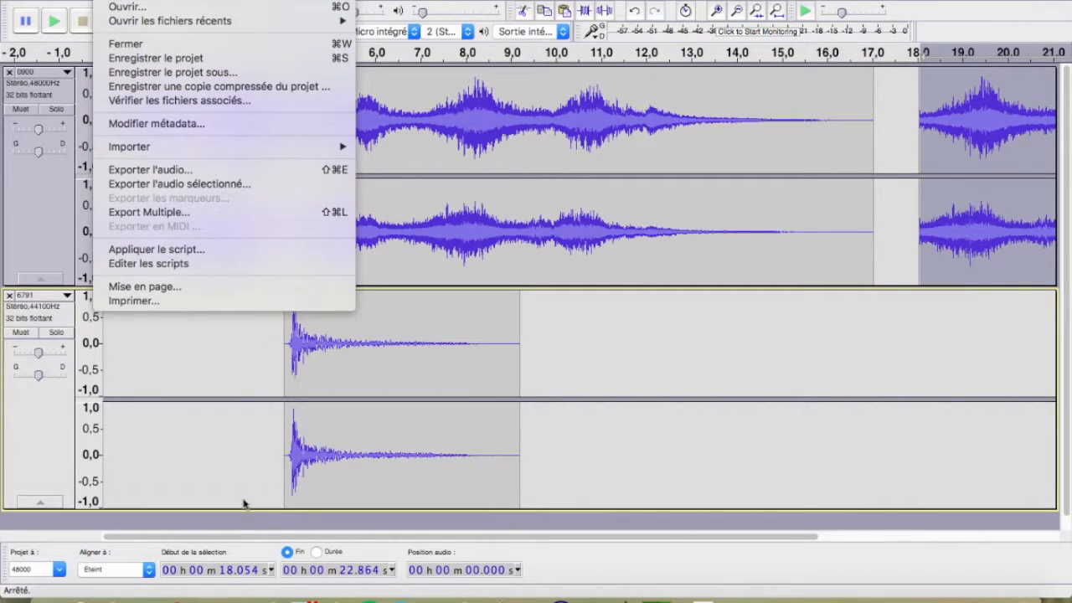
click(239, 526)
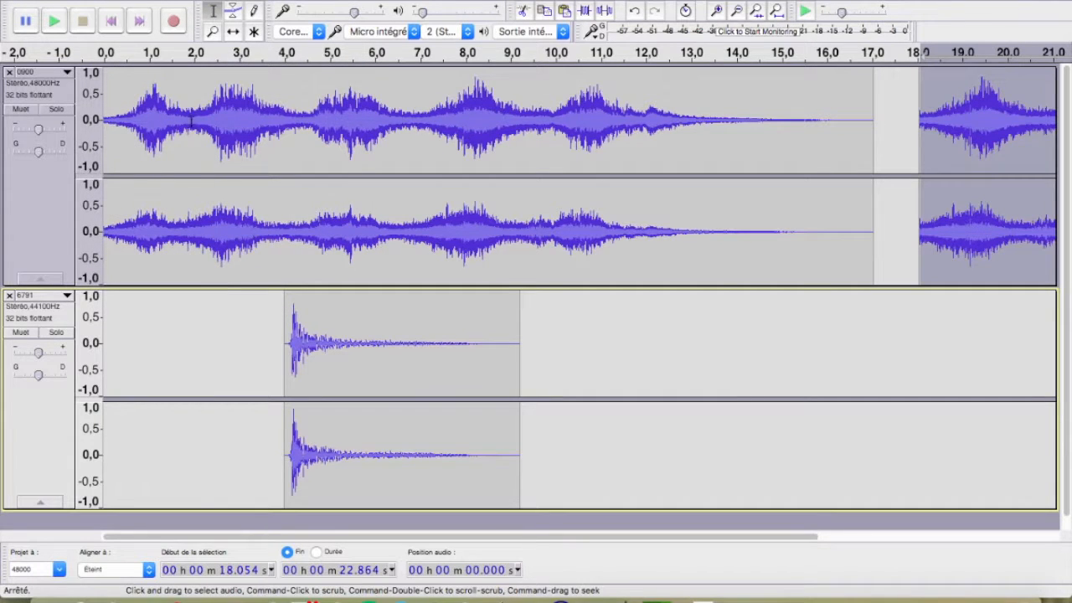
click(210, 2)
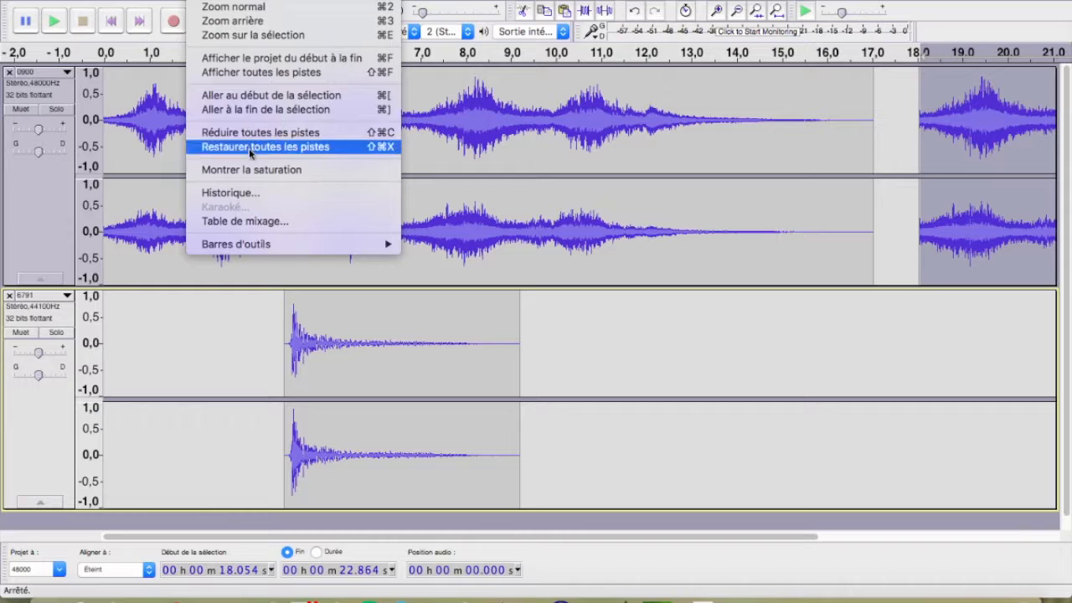
click(249, 58)
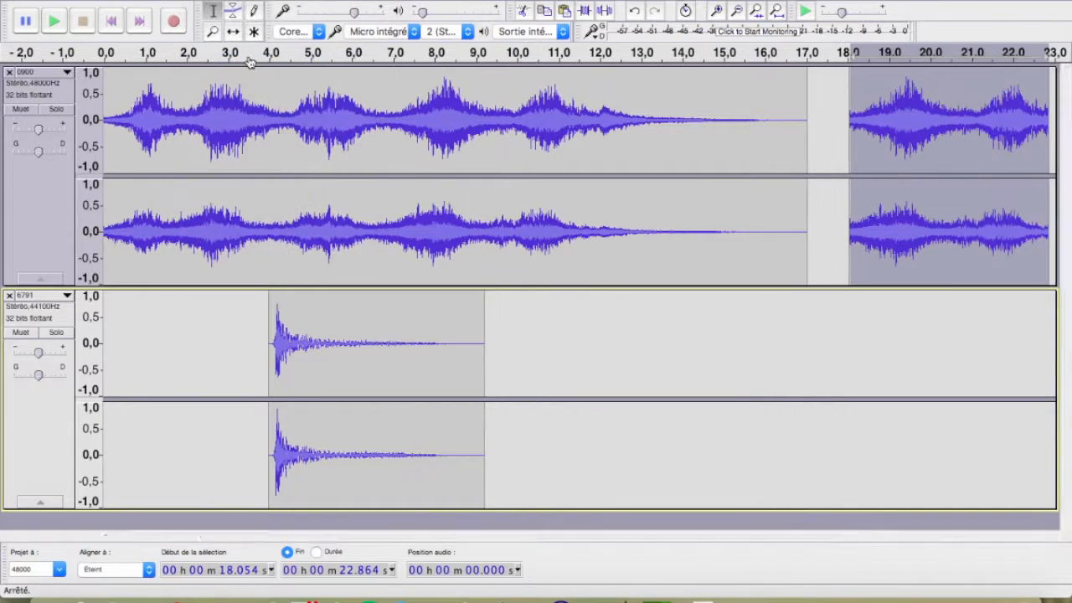
click(210, 2)
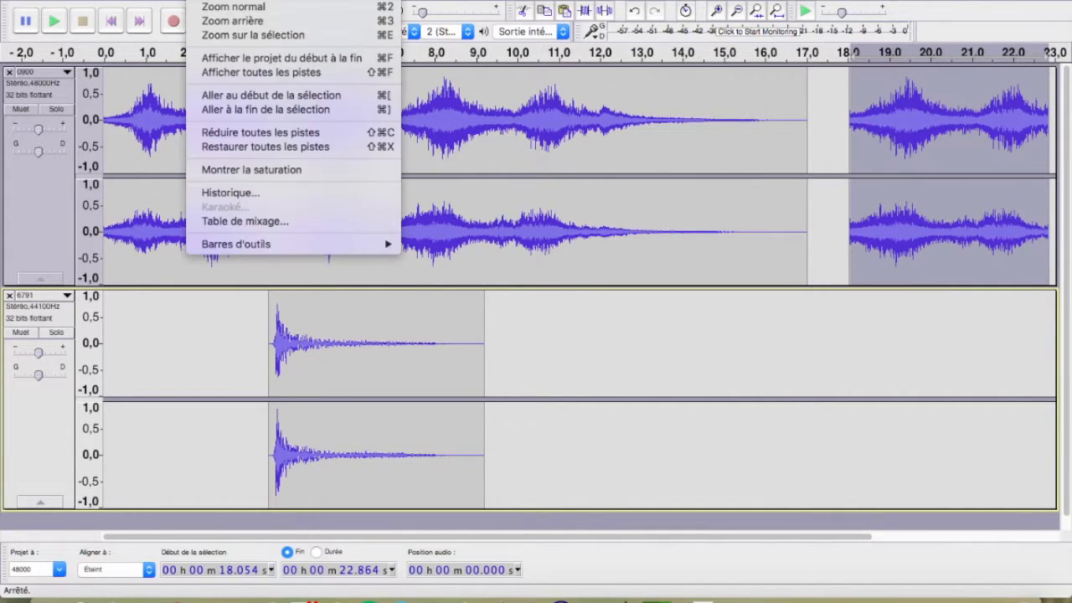
click(247, 73)
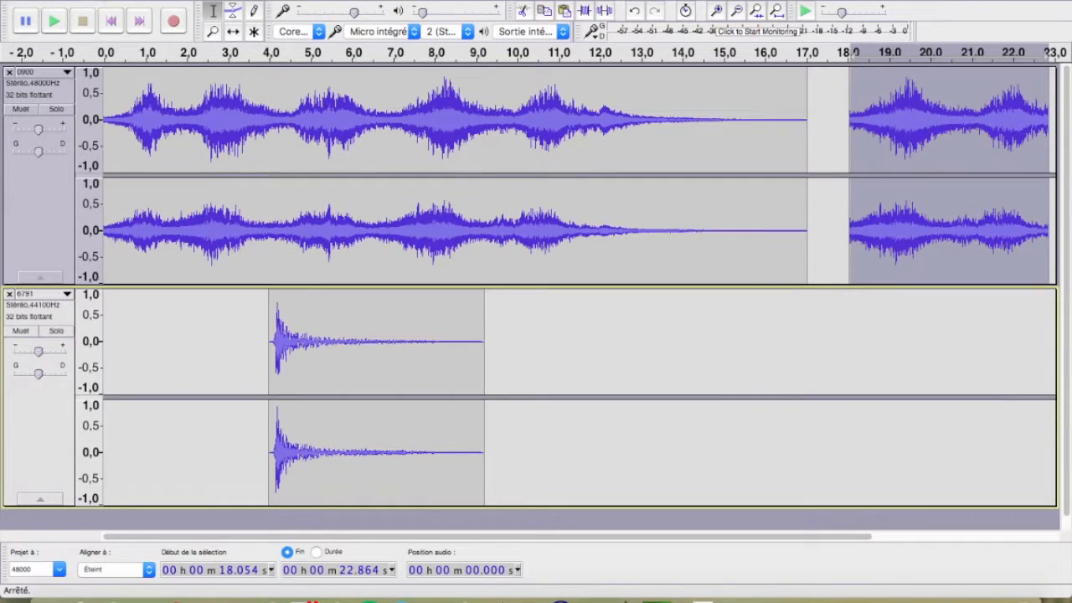
Set up an audio export named "Création bruits de train Nom de Famille" as an MP3 file on the desktop.
click(115, 1)
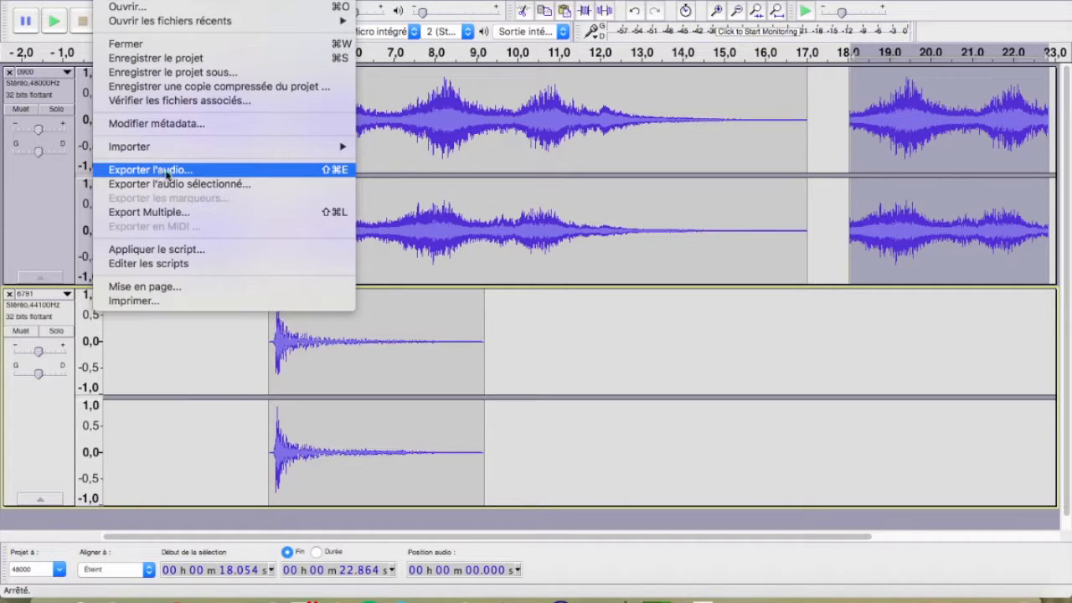
click(207, 171)
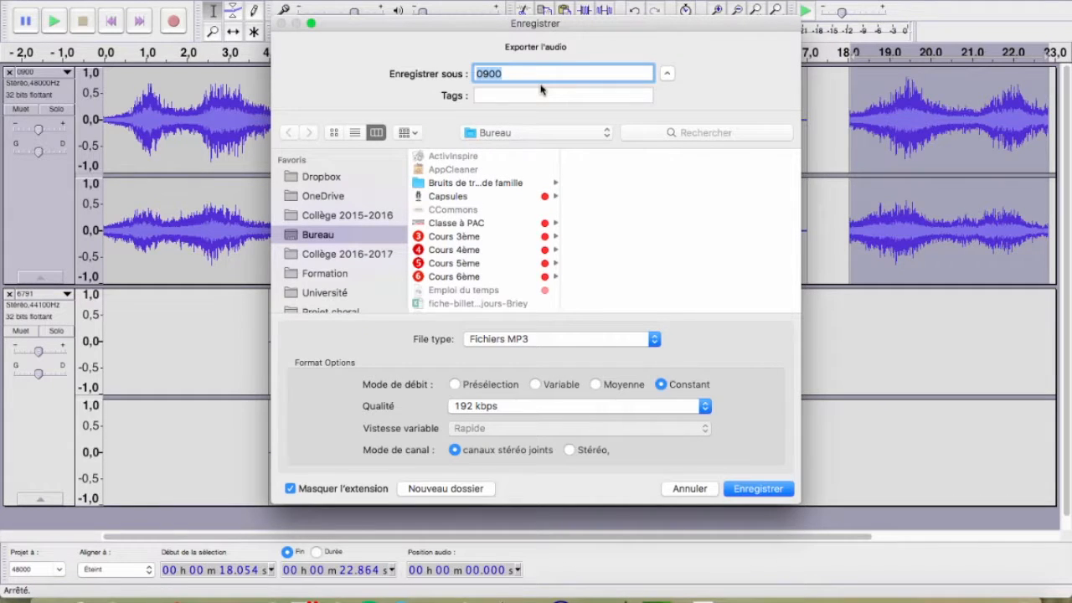
text(Création bruits de )
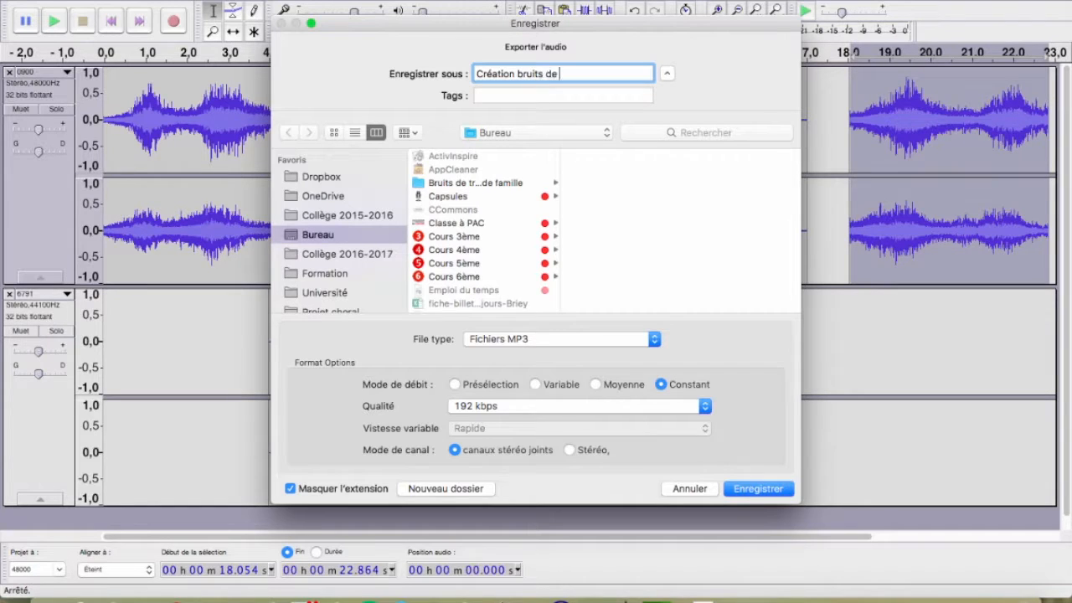
text(train Nom de Famille)
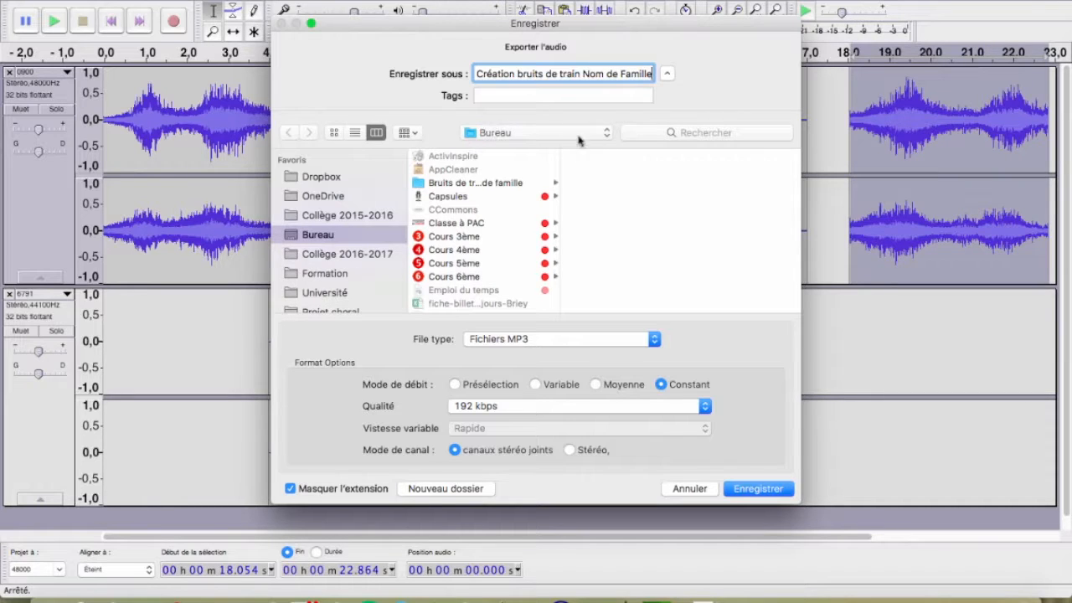
click(658, 340)
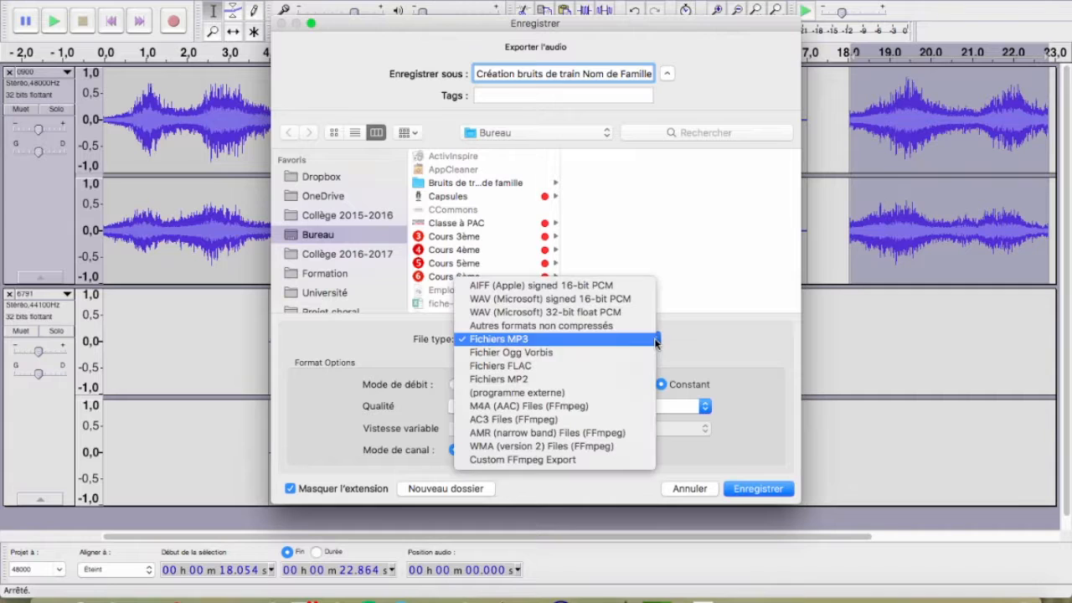
click(529, 343)
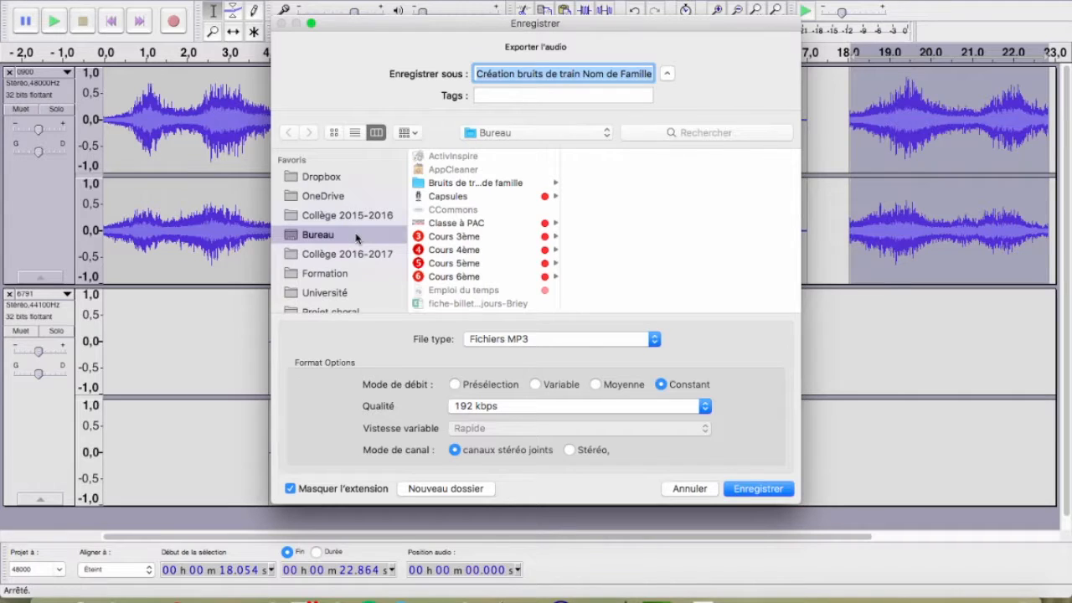
Save the export, accepting the mixdown to two stereo channels and leaving the metadata tags empty.
click(762, 484)
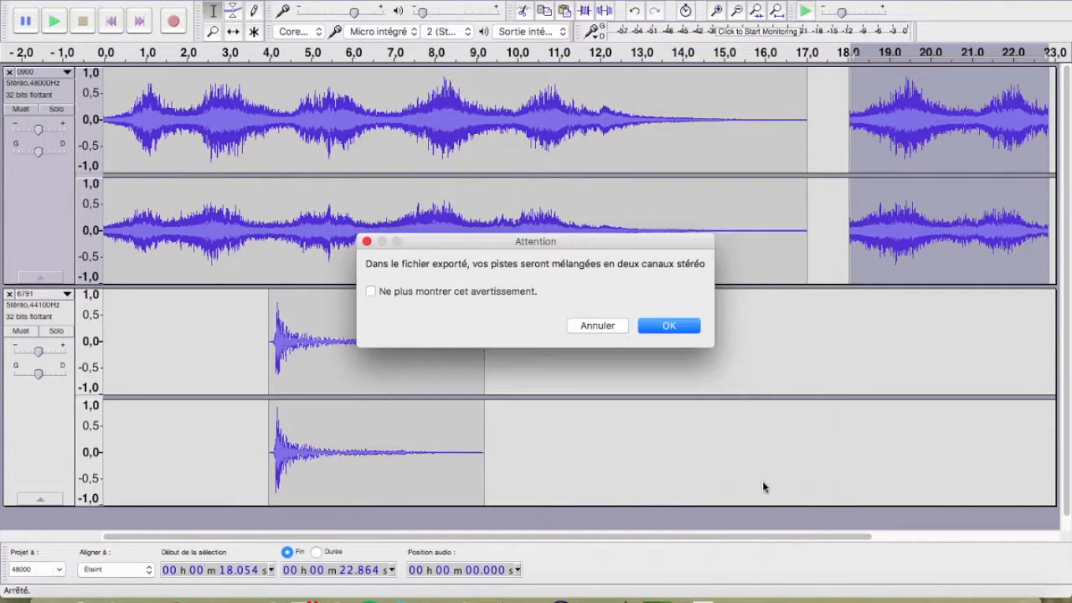
click(677, 327)
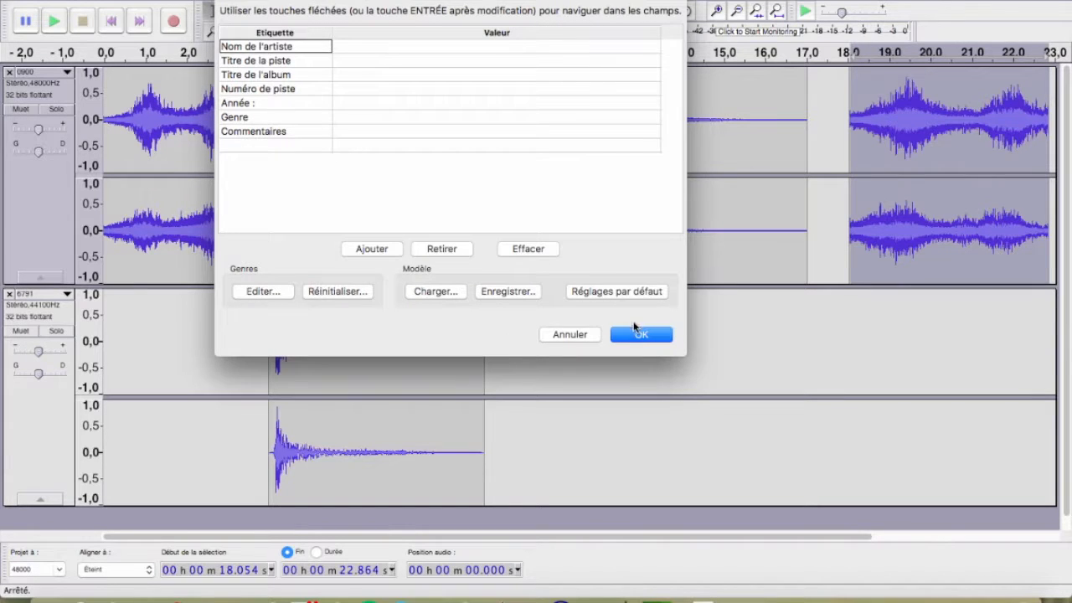
click(641, 336)
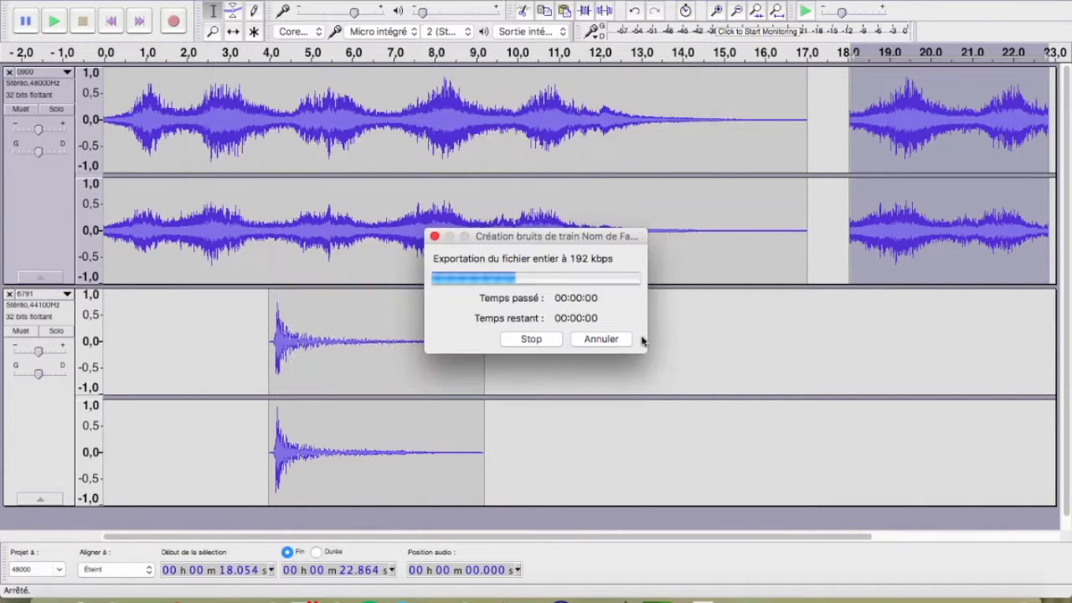